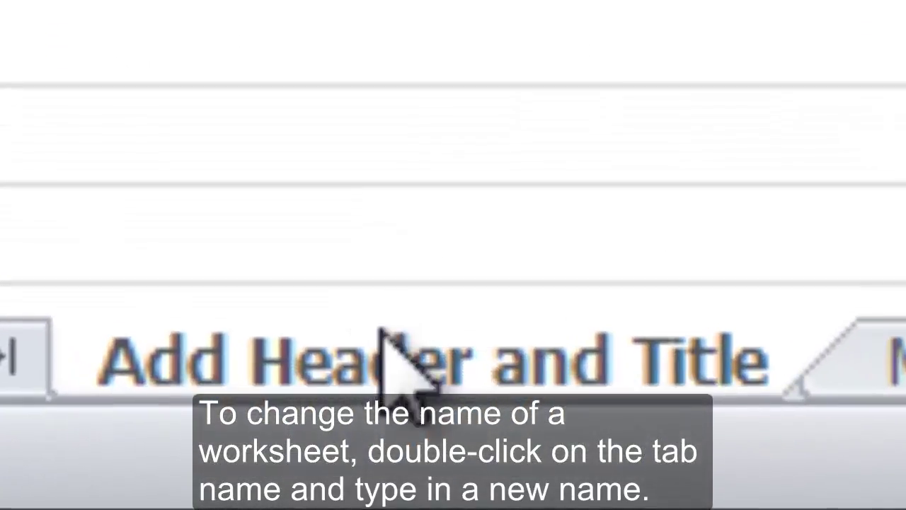
Rename the "Add Header and Title" worksheet as "Target Dates".
double_click(386, 340)
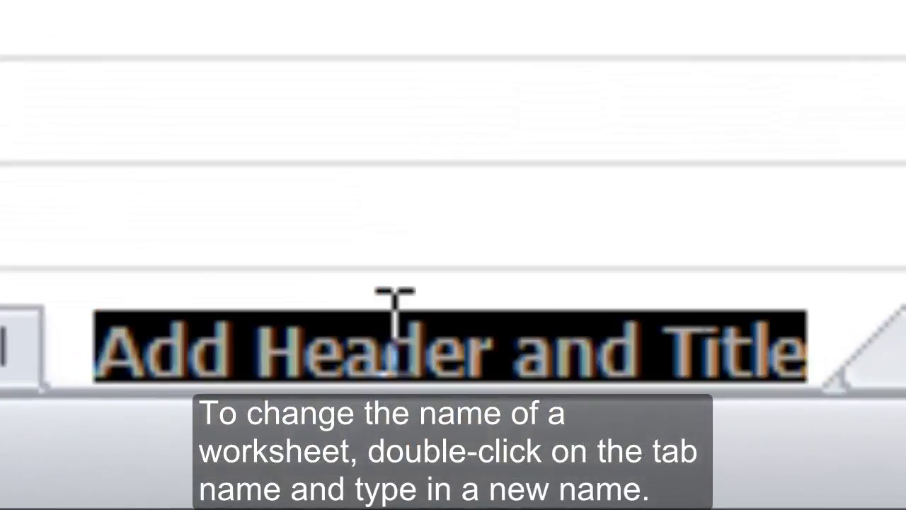
text(Target Da)
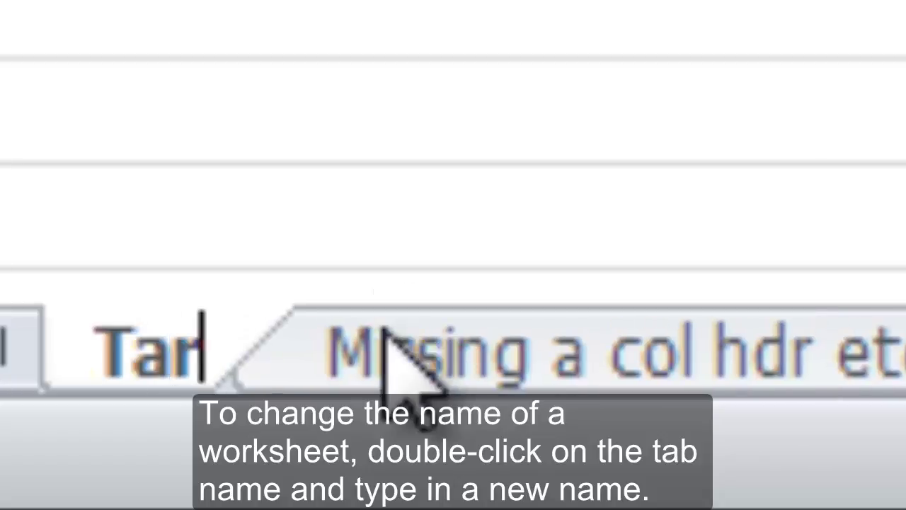
text(tes)
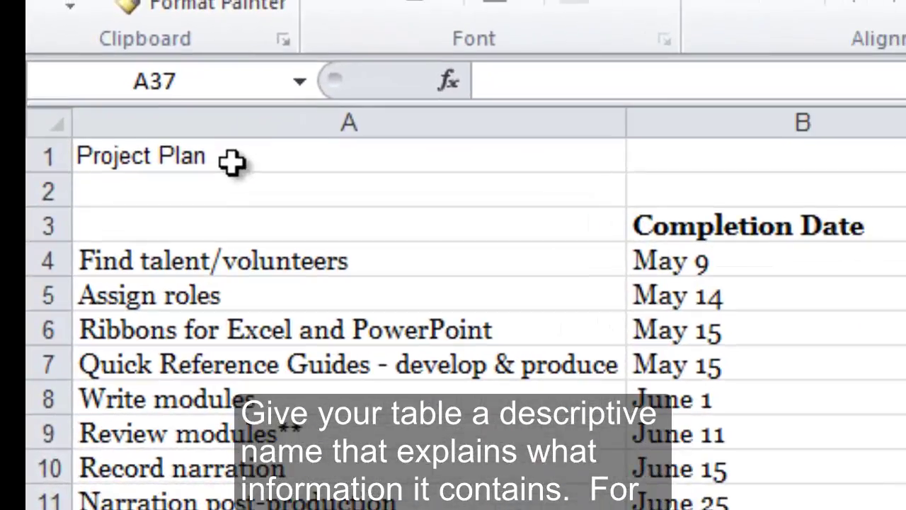
Replace the title in cell A1 with "Office 2010 Accessibility Training Module Timeline, Summer 2012".
click(232, 161)
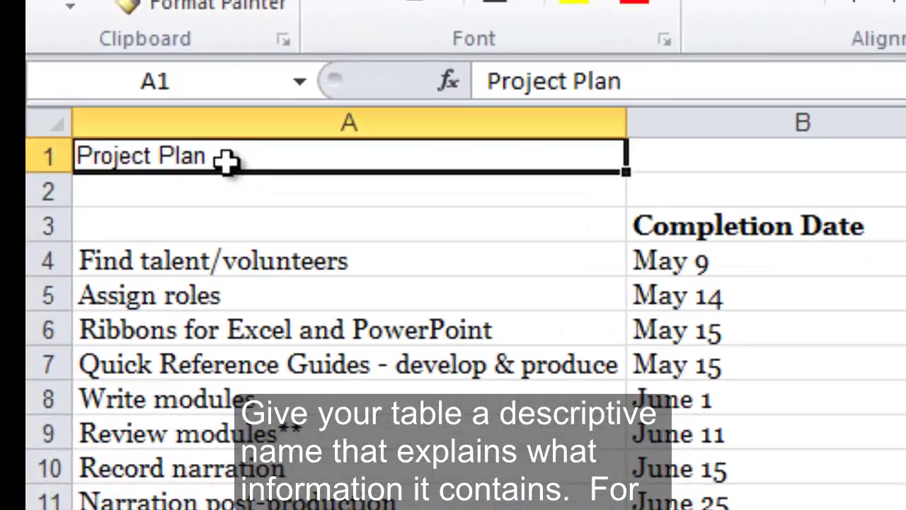
double_click(224, 156)
drag(220, 156, 81, 172)
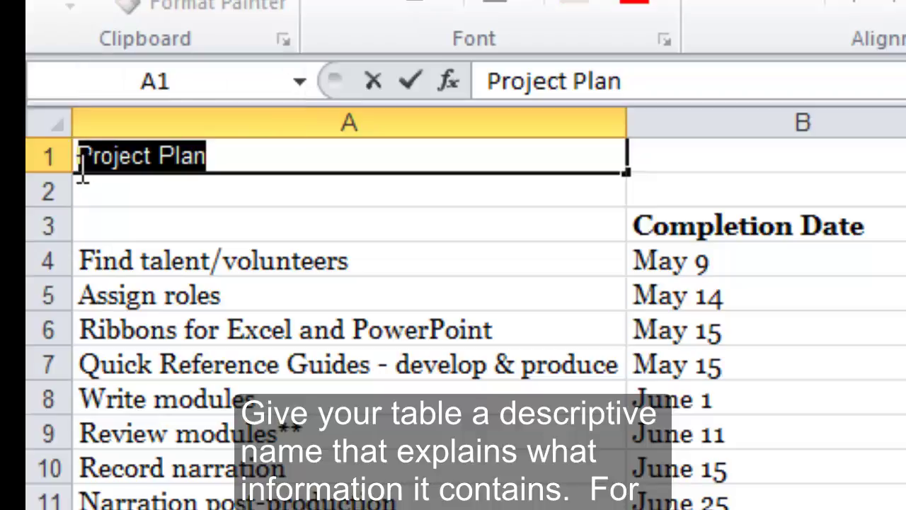
text(Office 2010 )
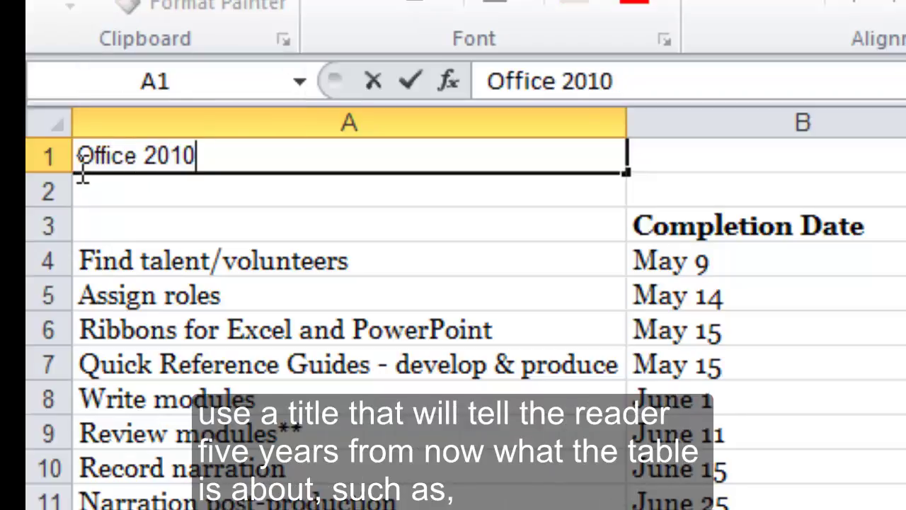
text(Accessibi)
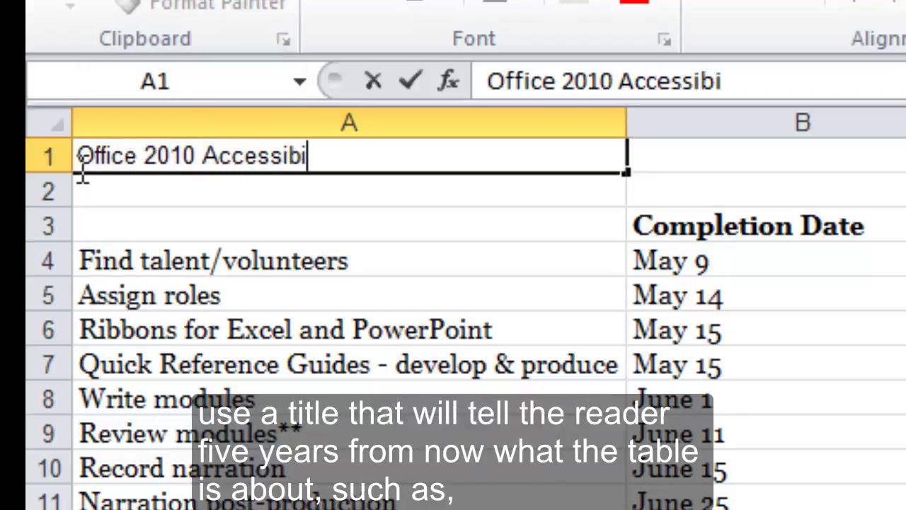
text(lity Train)
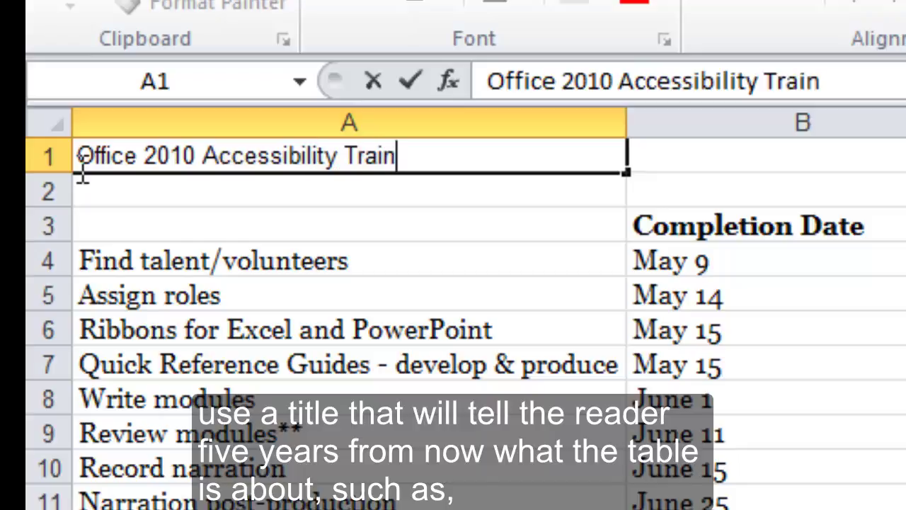
text(ing Module T)
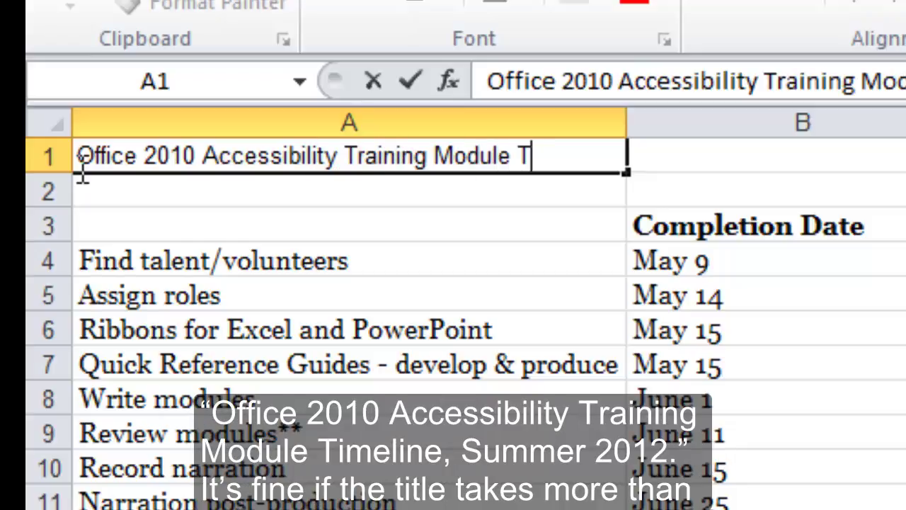
text(imeline, )
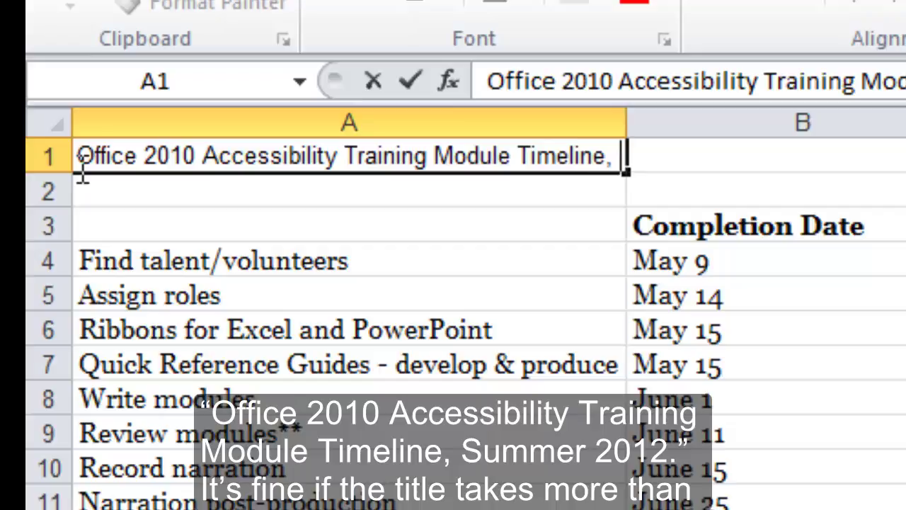
text(Summer 2012)
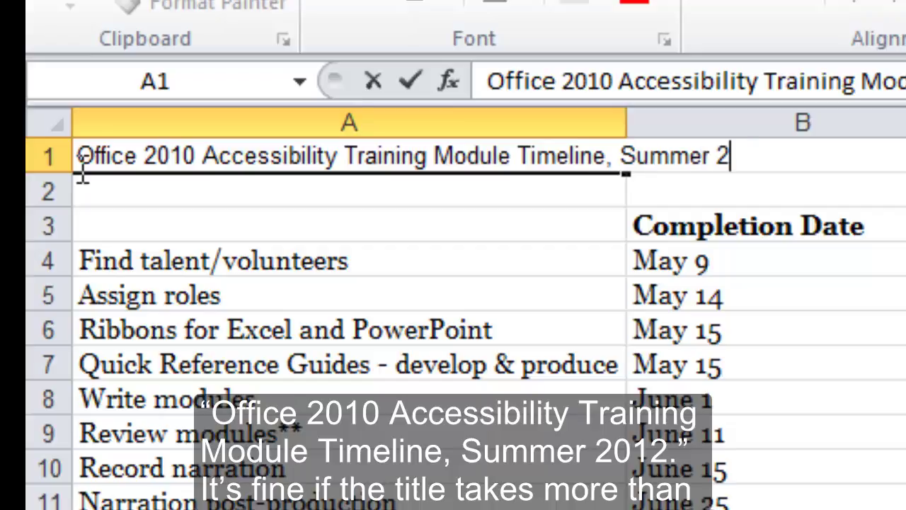
click(124, 187)
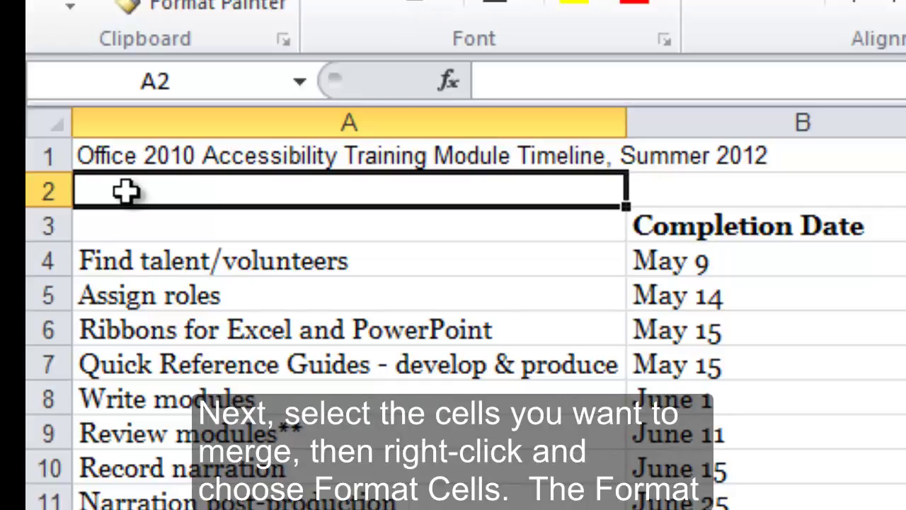
Merge title cells A1 and B1 and set their horizontal text alignment to Center.
drag(135, 157, 690, 160)
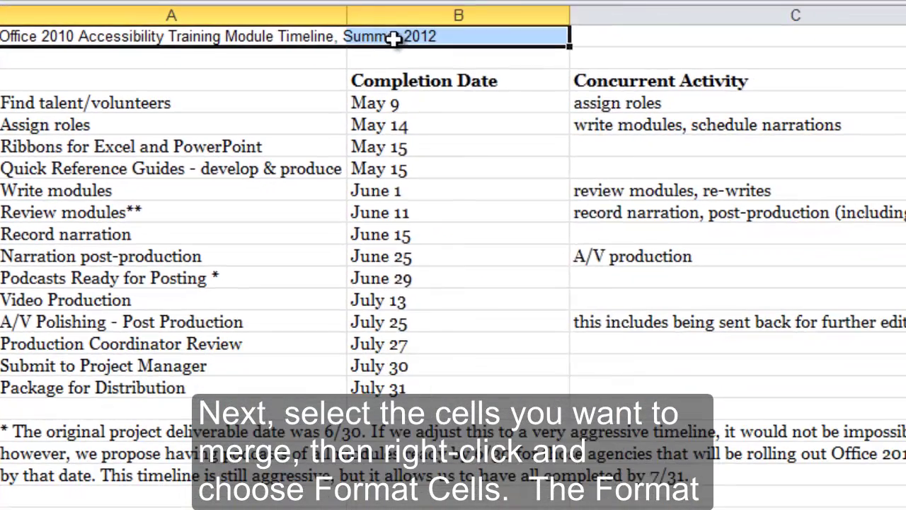
right_click(693, 159)
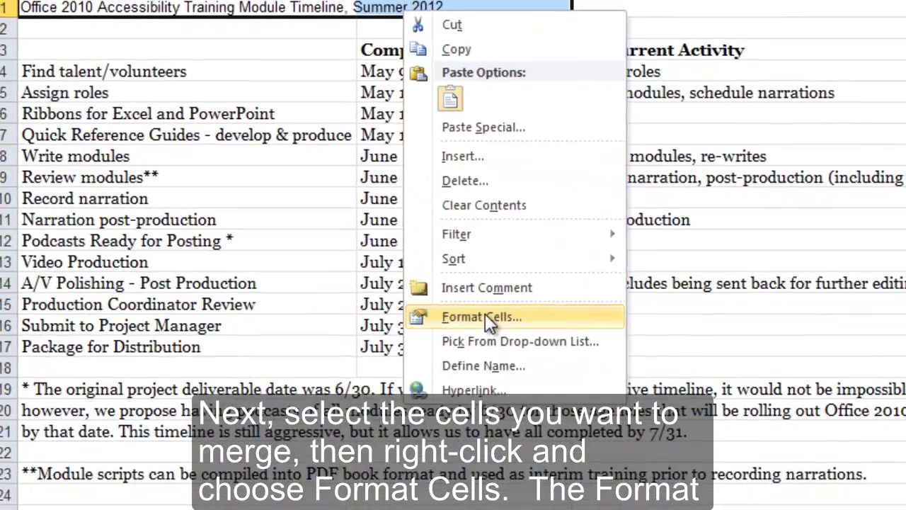
click(481, 356)
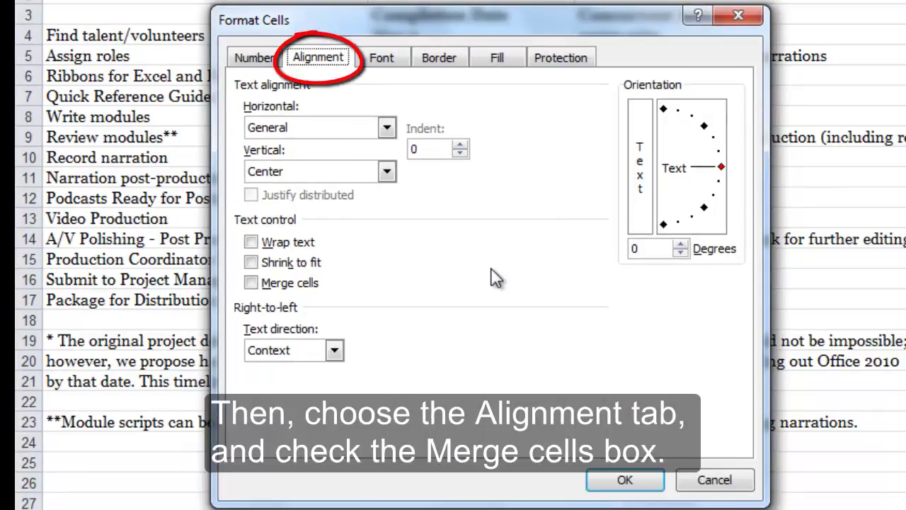
click(249, 281)
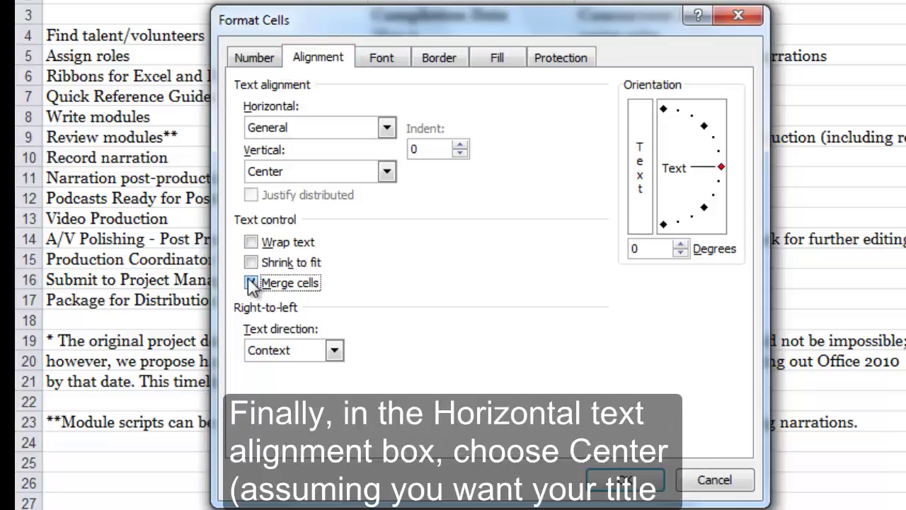
click(387, 128)
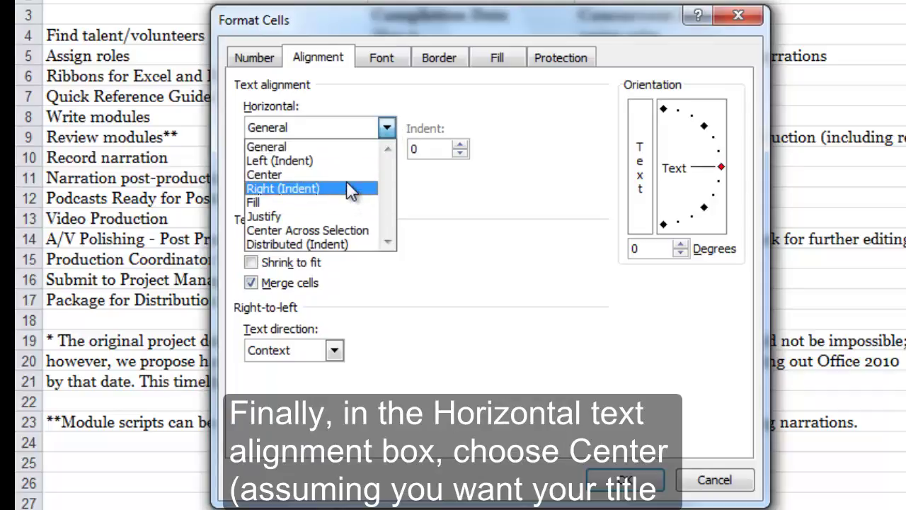
click(347, 177)
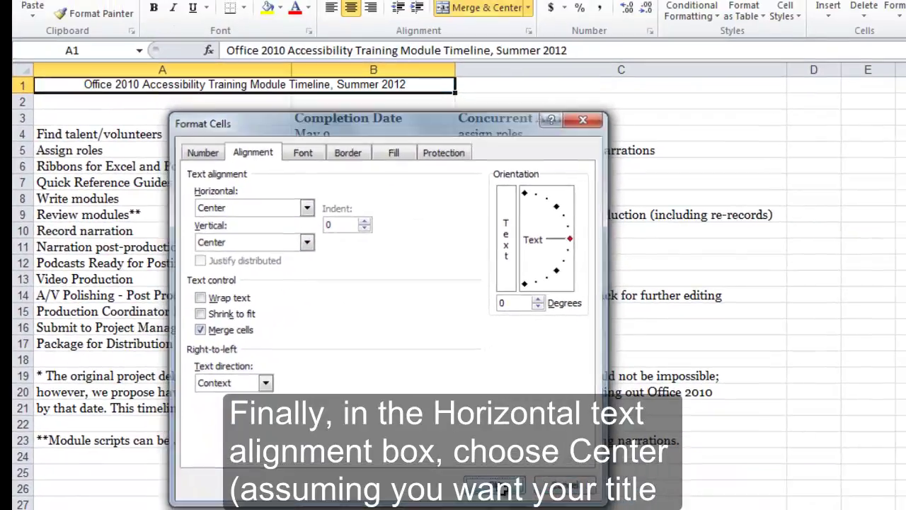
click(624, 479)
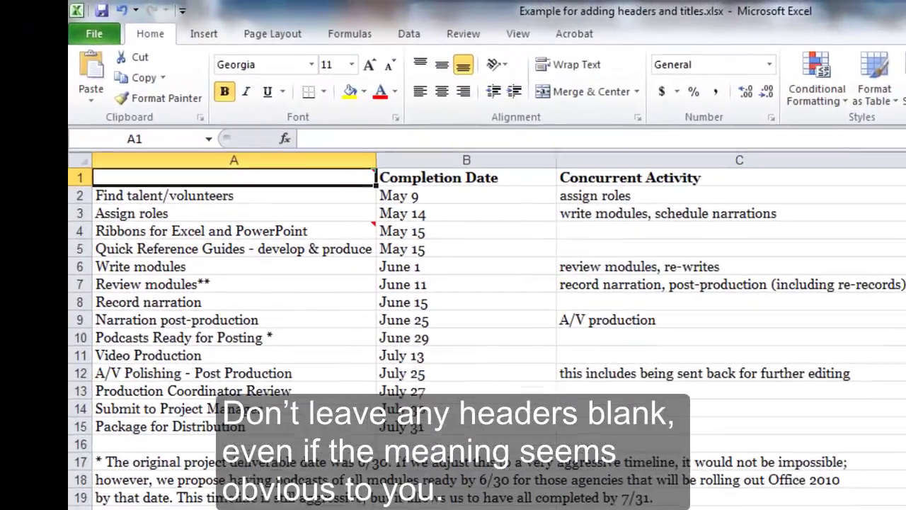
Fill the blank header above the task list with "Tasks" and enter "No data" in the empty Concurrent Activity cell for June 29.
text(Tasks)
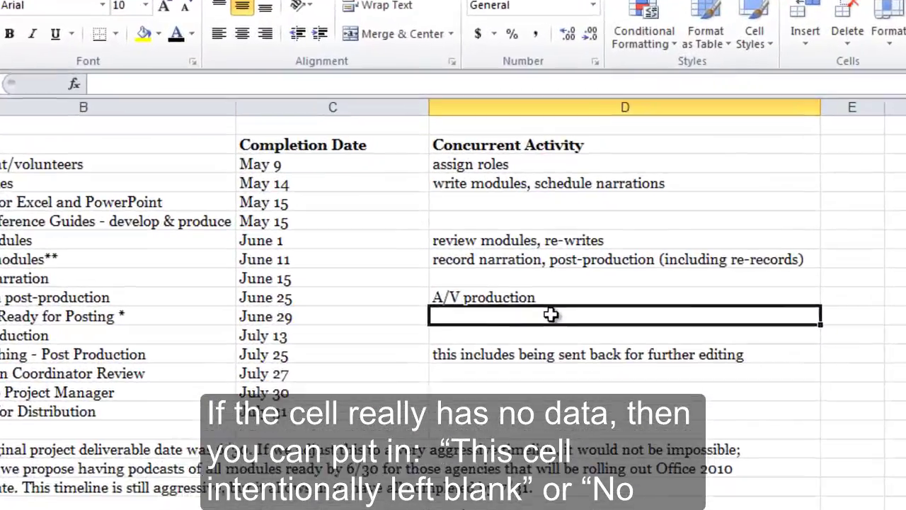
text(No)
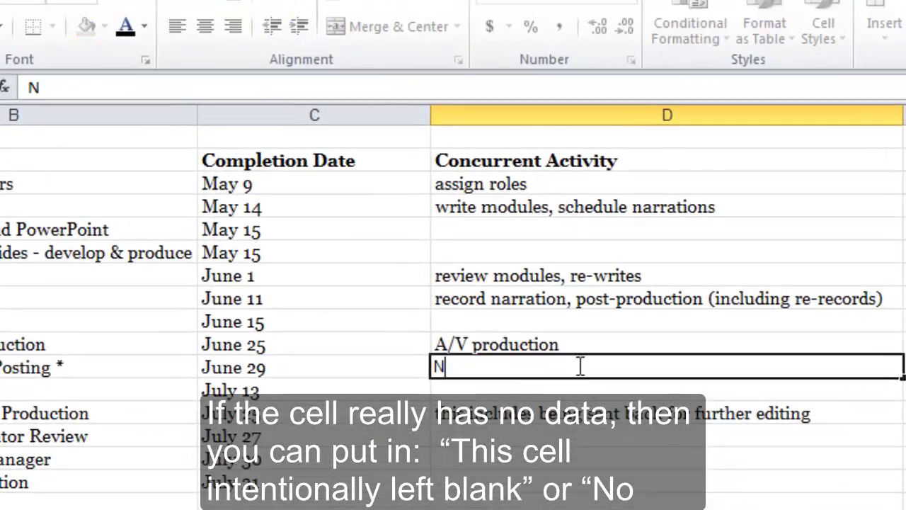
text( data)
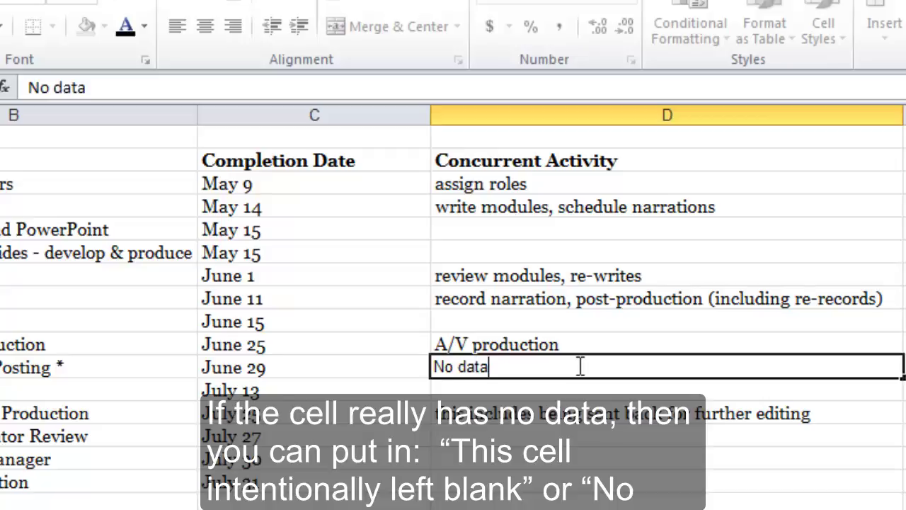
Change the font color of the "No data" text in the June 29 row to white, matching the background.
drag(577, 367, 418, 371)
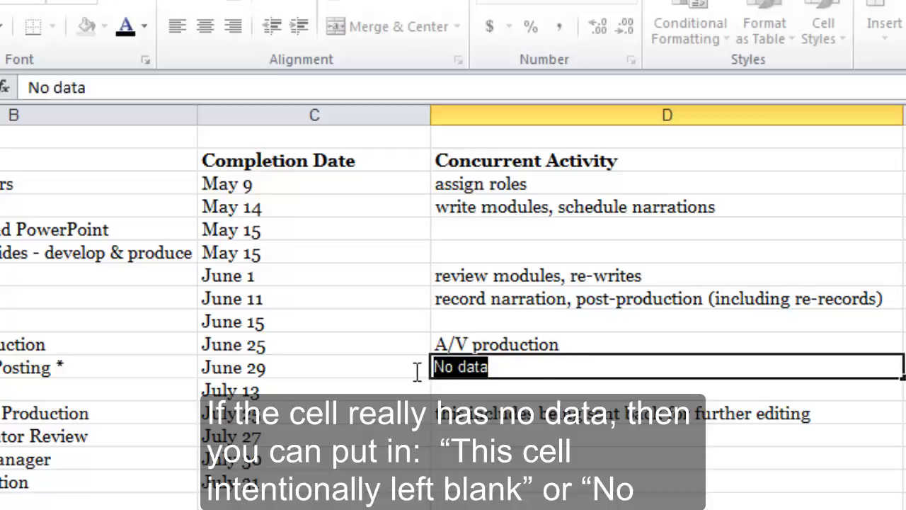
click(144, 27)
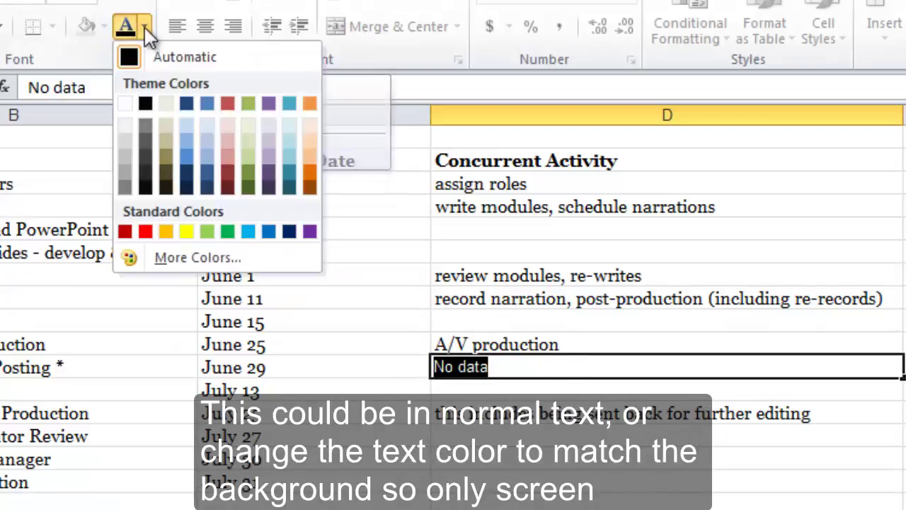
click(125, 105)
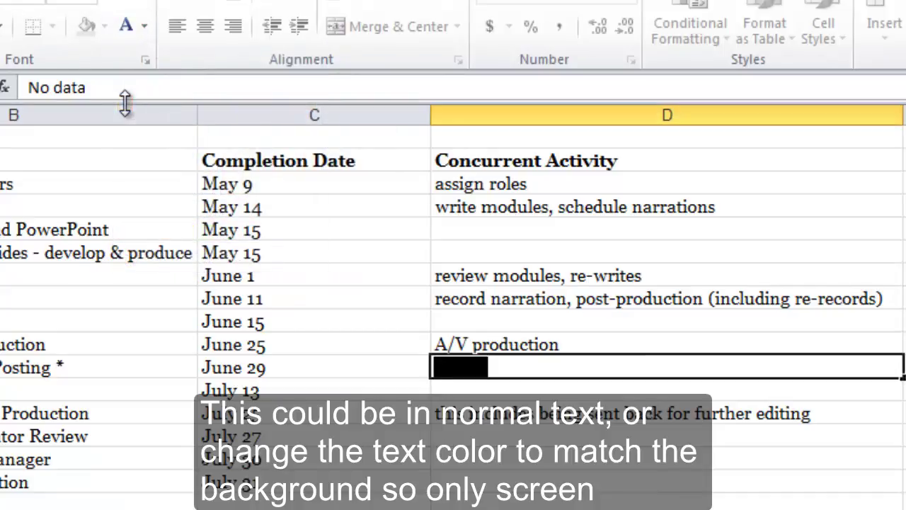
click(389, 435)
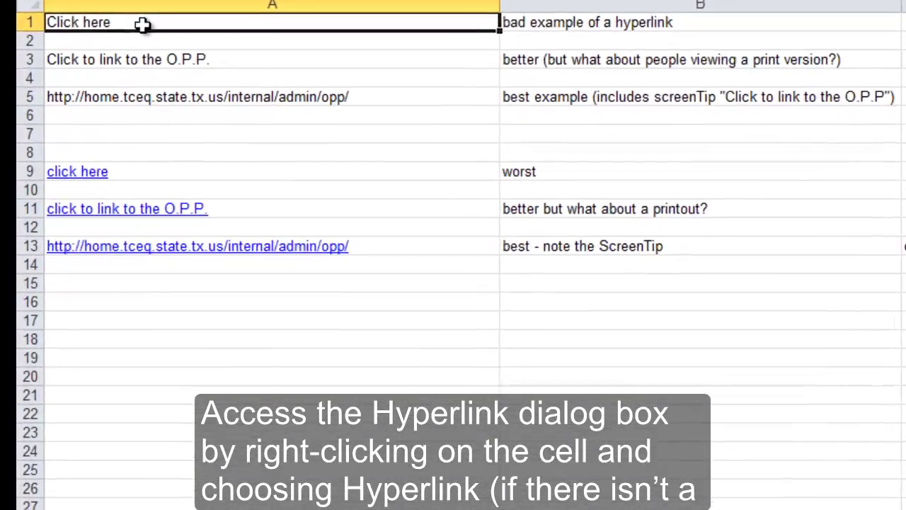
View the Insert Hyperlink dialog for the "Click here" text in cell A1 and close it without adding a link.
right_click(124, 106)
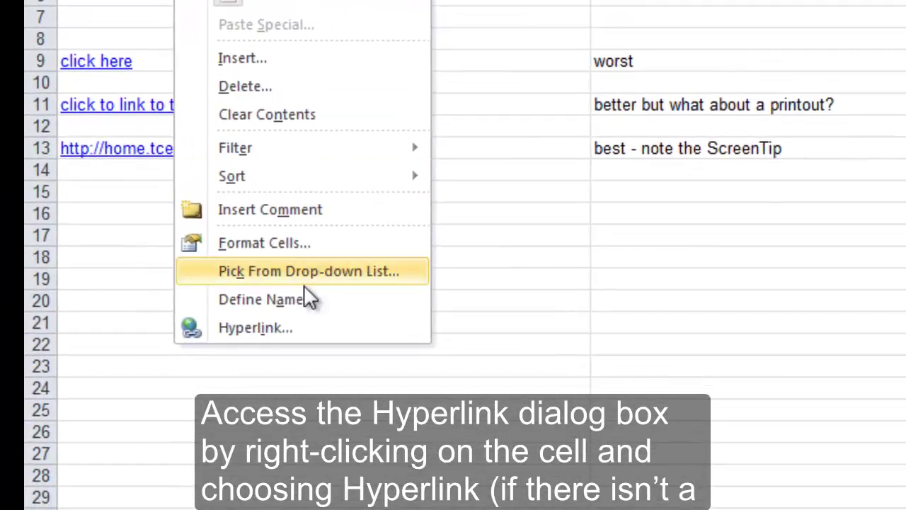
click(255, 327)
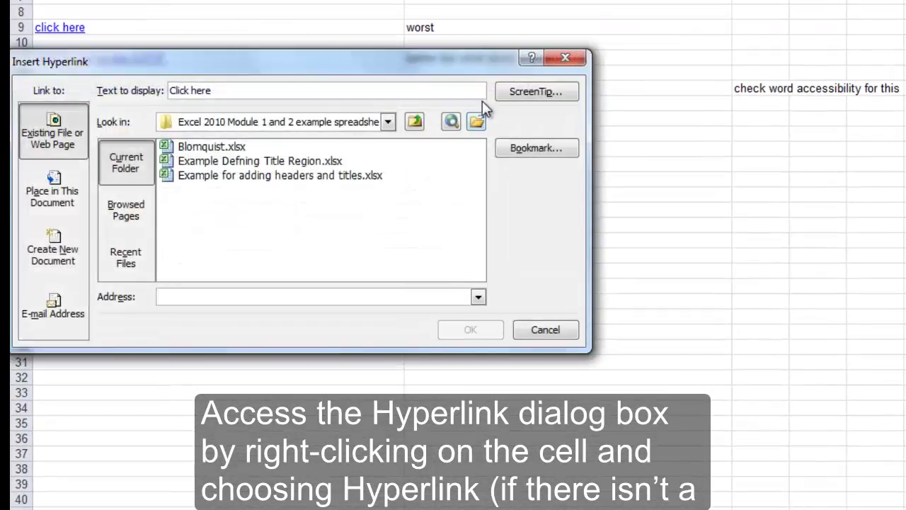
click(565, 58)
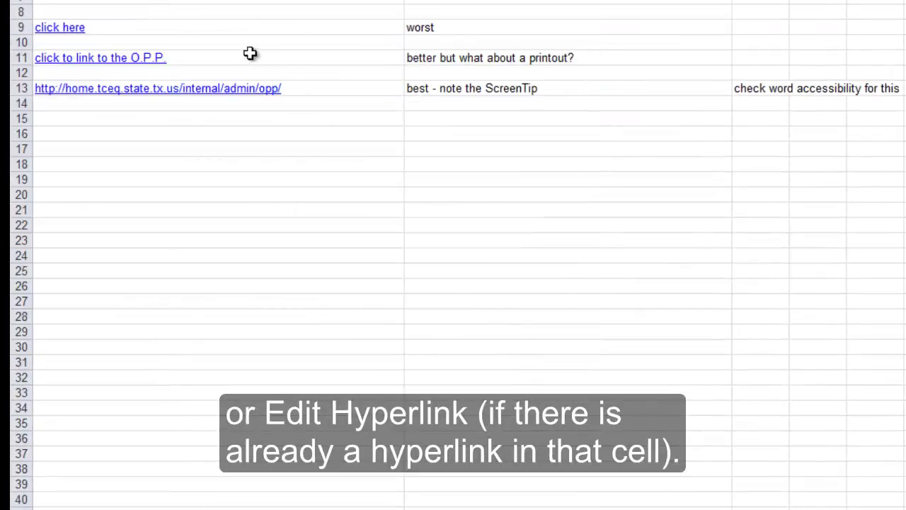
View the Edit Hyperlink dialog for the "click here" link in cell A9 and close it without changes.
right_click(174, 30)
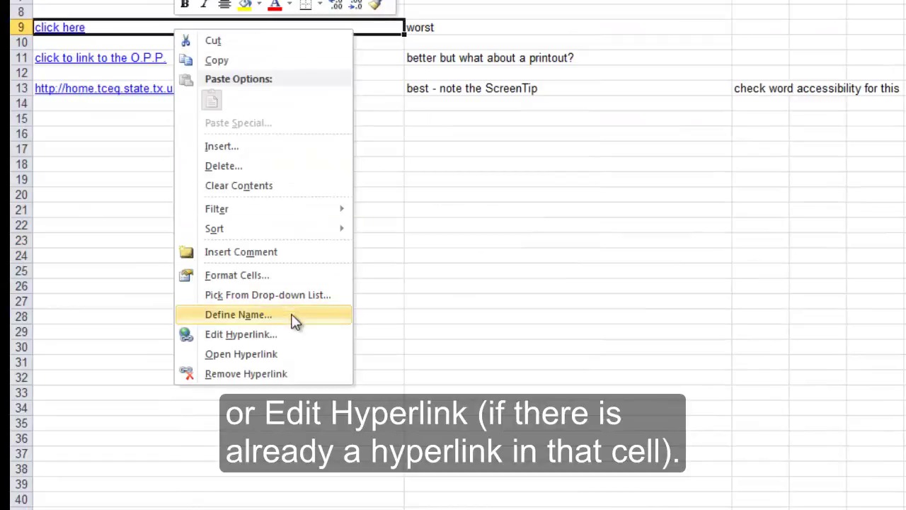
click(294, 338)
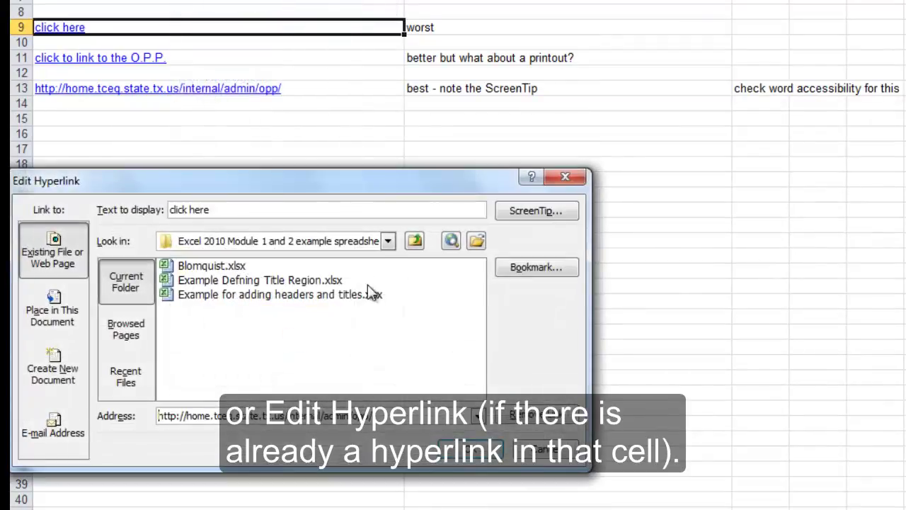
click(574, 178)
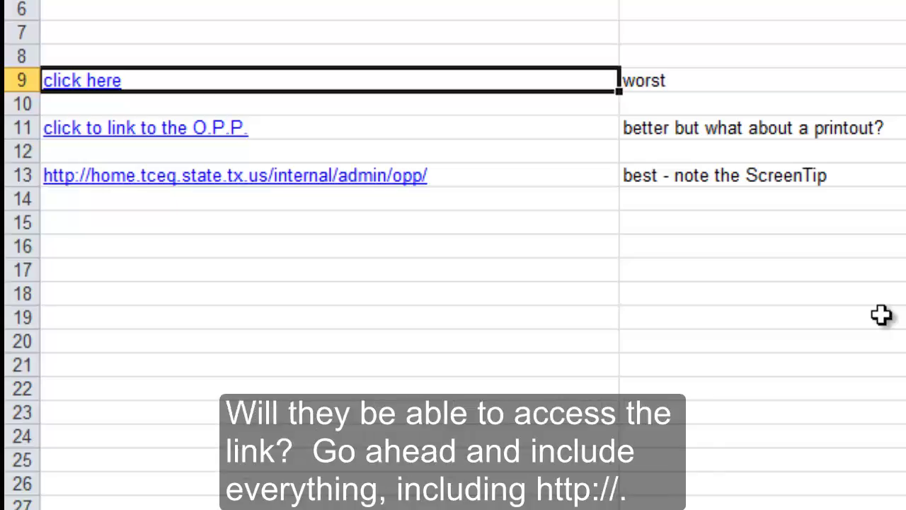
Review and confirm the ScreenTip text "Click to link to the O.P.P" for the full-URL hyperlink in cell A13.
click(495, 178)
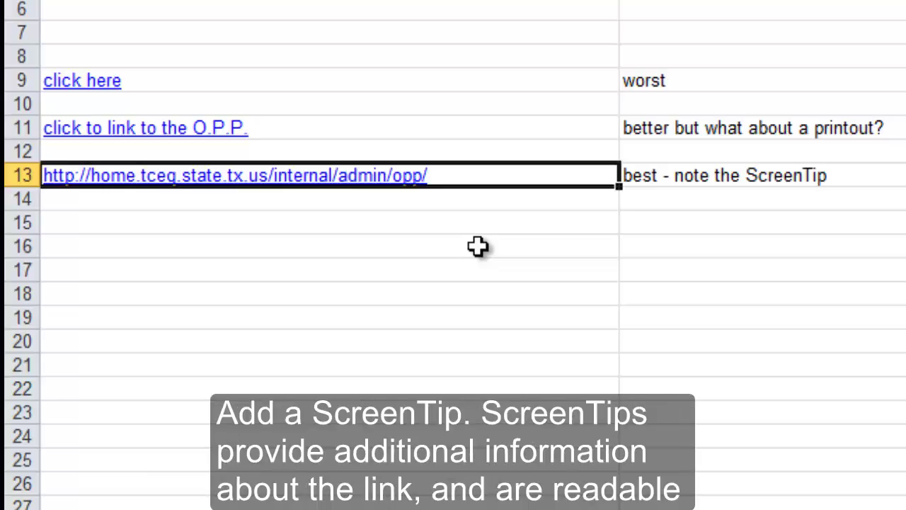
mouse_move(382, 185)
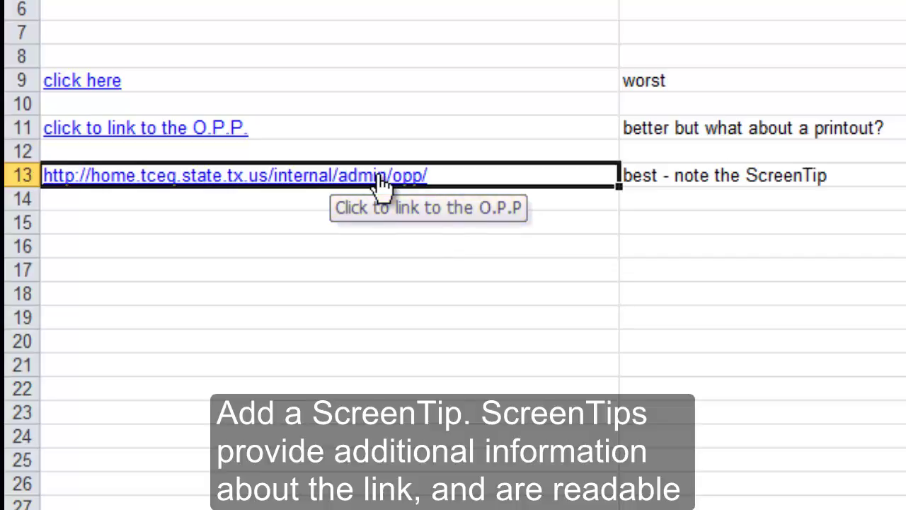
right_click(380, 178)
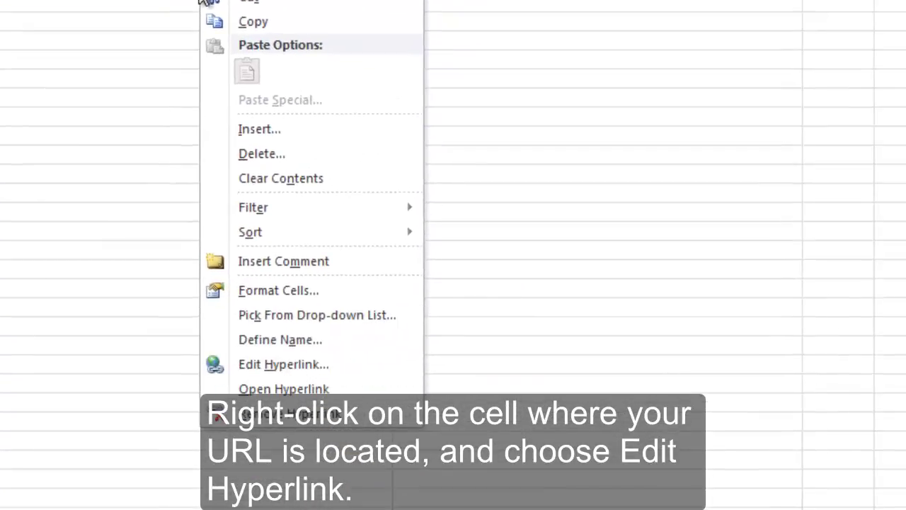
click(303, 362)
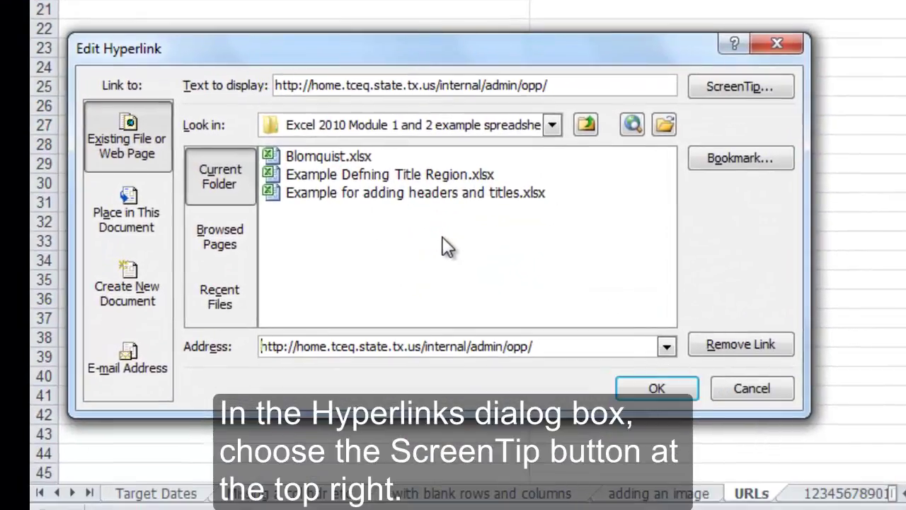
click(709, 89)
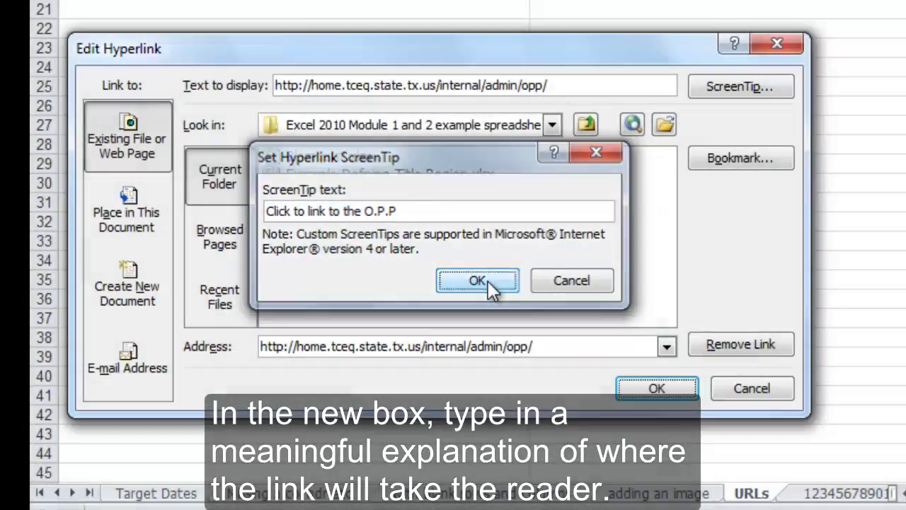
click(488, 280)
click(644, 389)
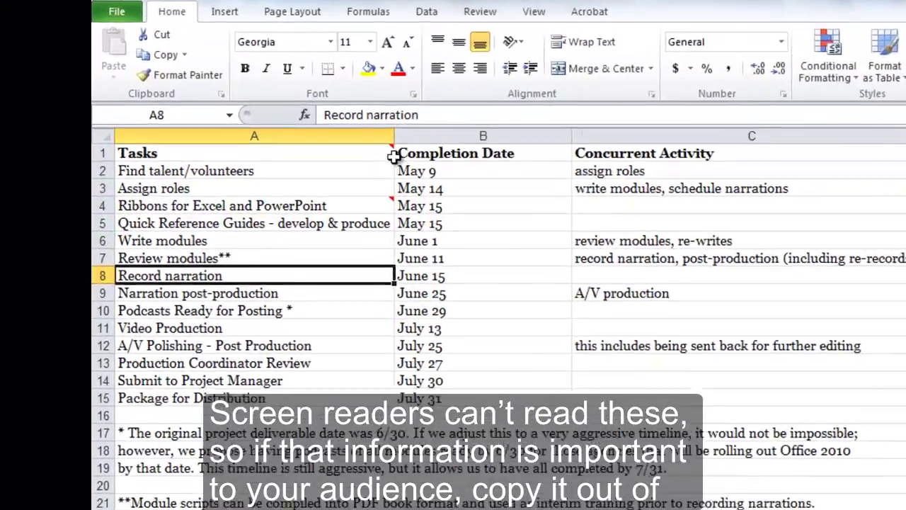
Delete the comment attached to the "Tasks" header cell.
mouse_move(394, 156)
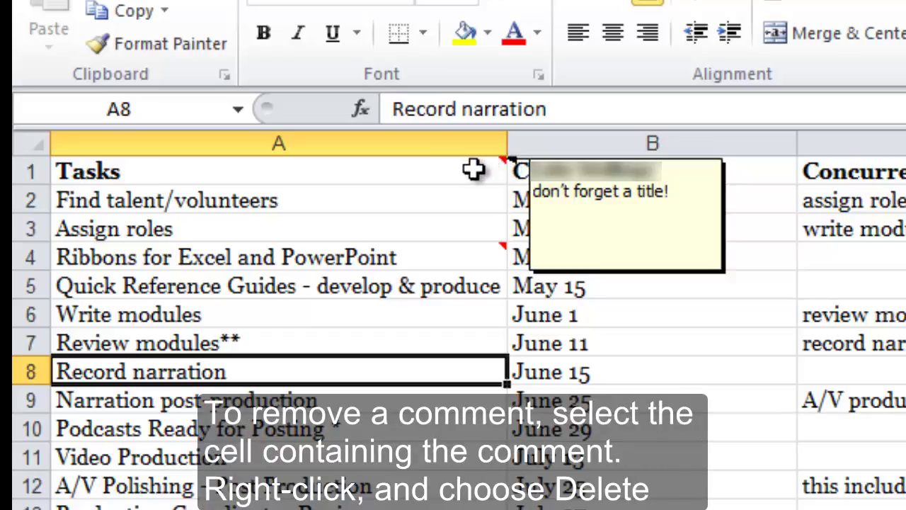
click(471, 170)
right_click(462, 173)
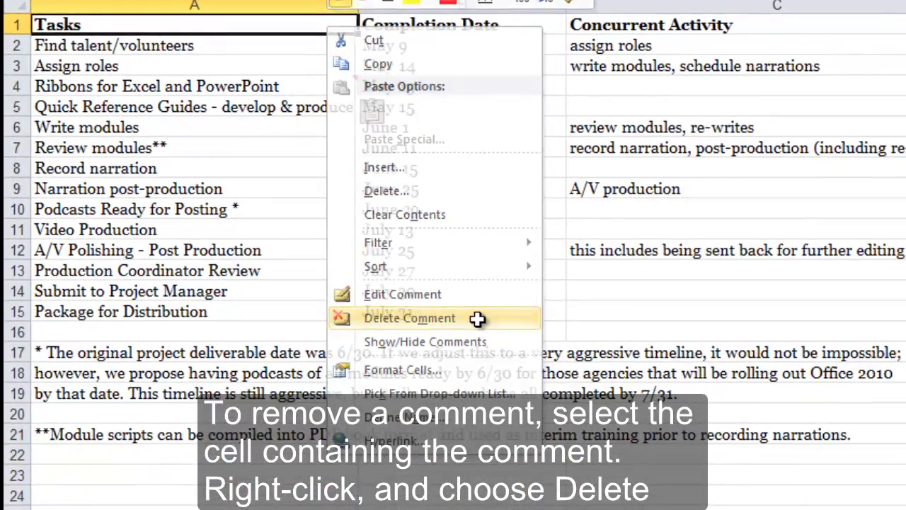
click(479, 317)
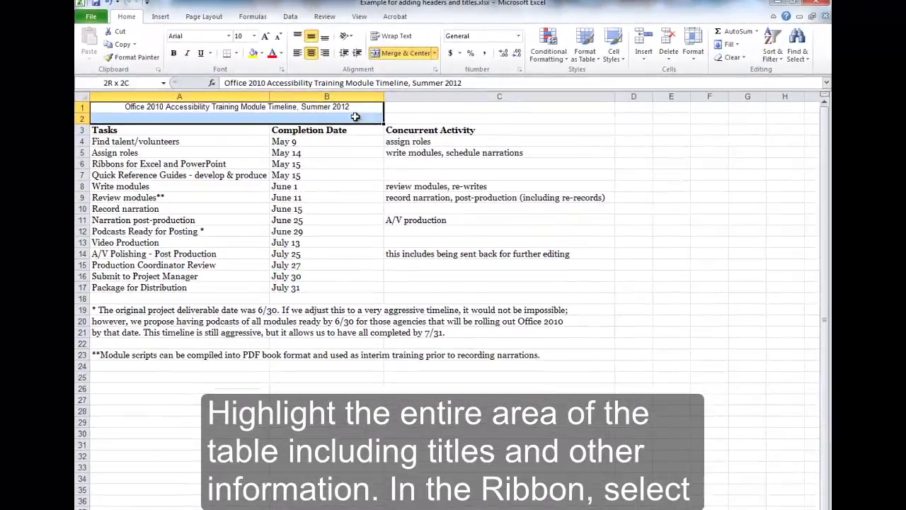
Set the print area to the whole table in A1:C23, including the title and the notes below it.
drag(145, 97, 527, 189)
drag(545, 229, 537, 396)
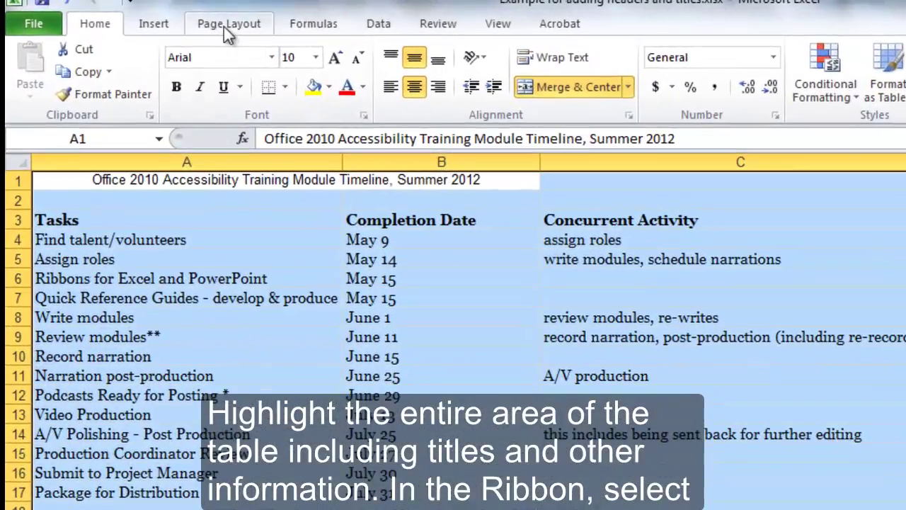
click(228, 34)
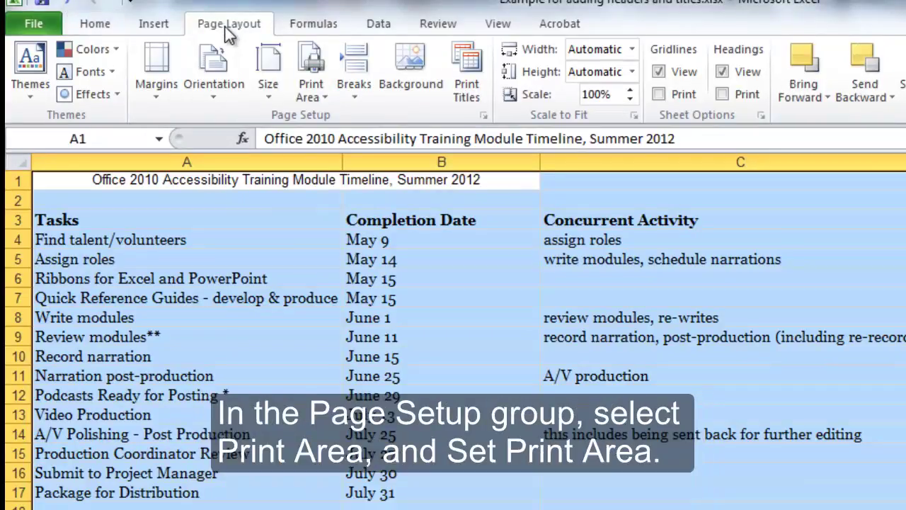
click(312, 67)
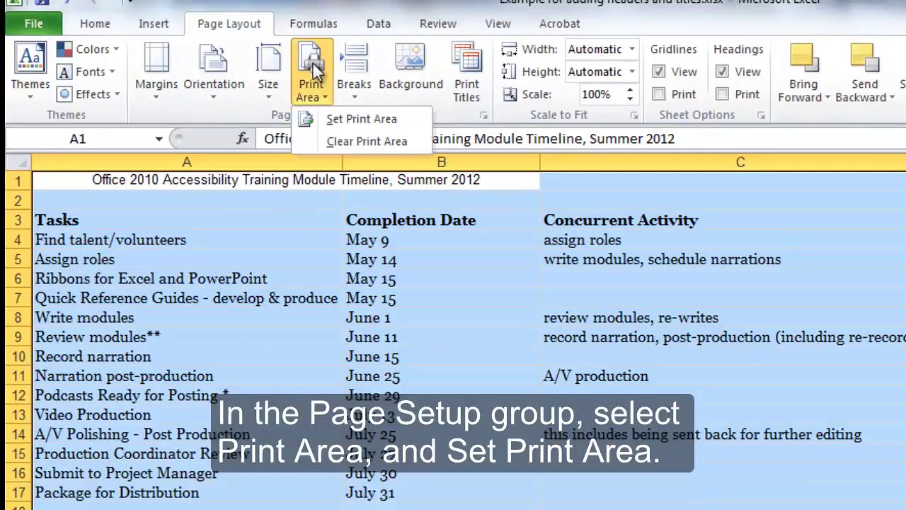
click(329, 119)
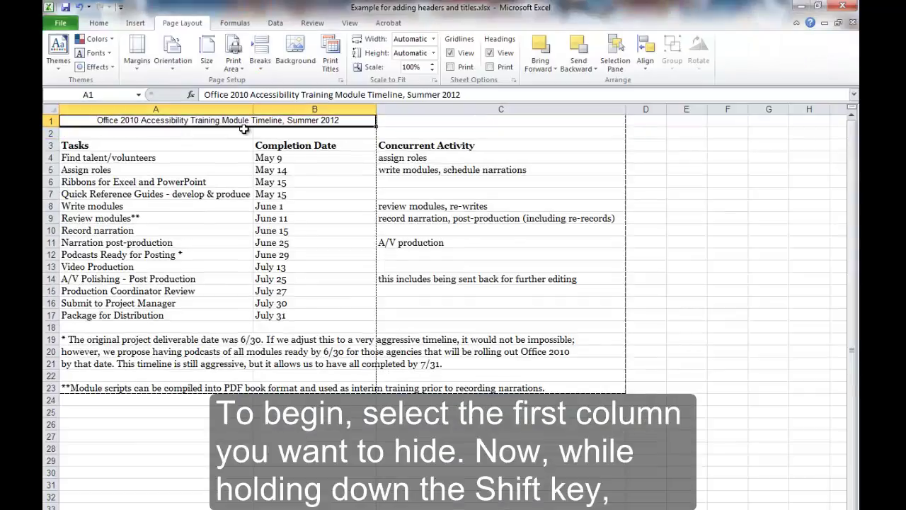
Hide all unused columns beyond the table, from column D through the last column, XFD.
click(643, 109)
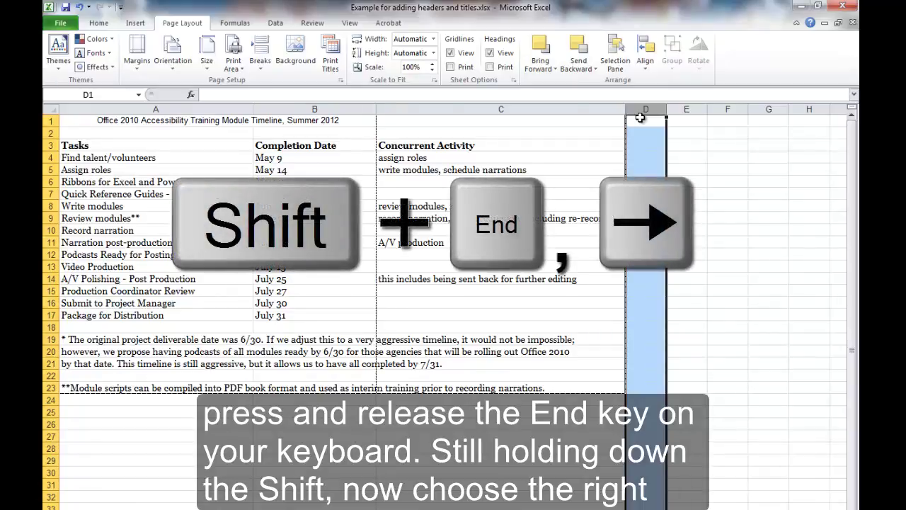
key(shift+End)
key(shift+Right)
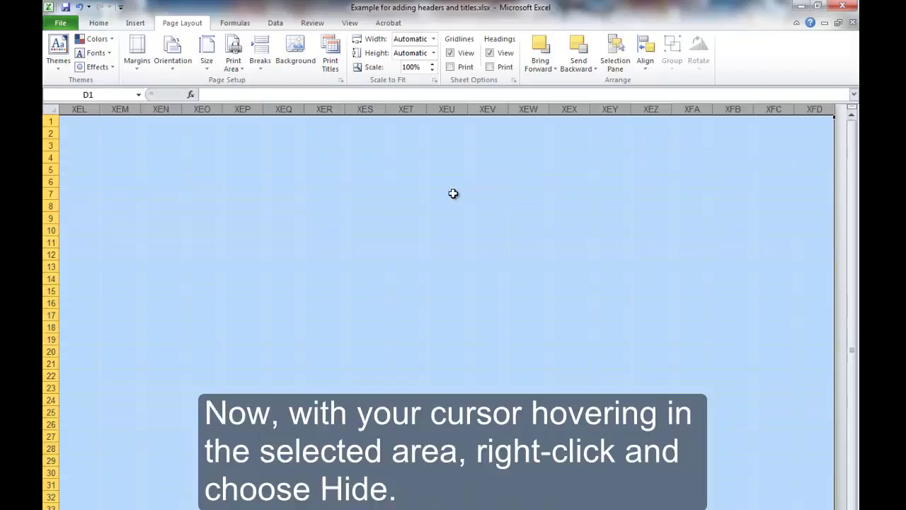
right_click(425, 192)
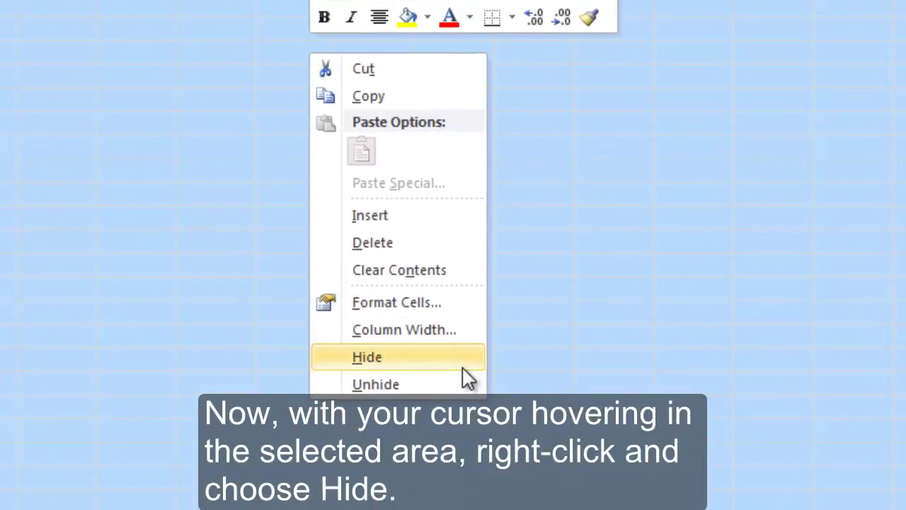
click(463, 365)
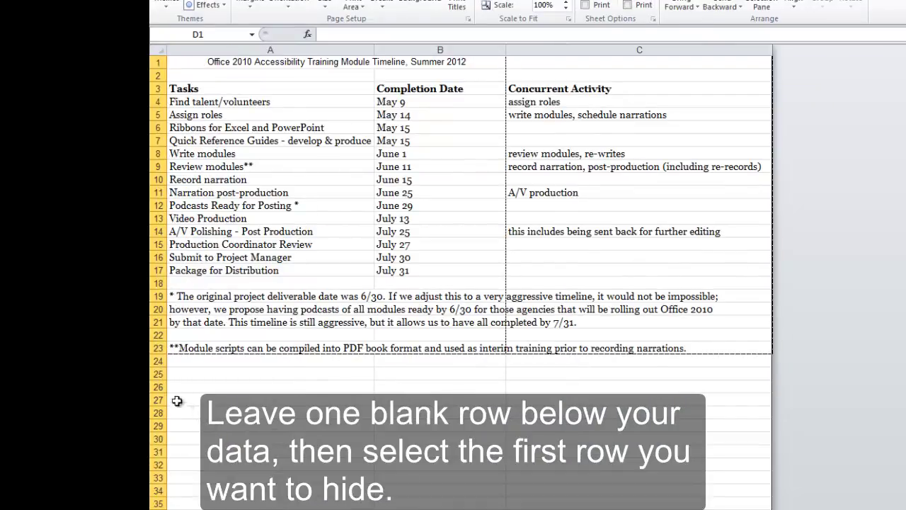
Hide all unused rows below the data, from row 25 through the last row of the sheet.
click(153, 374)
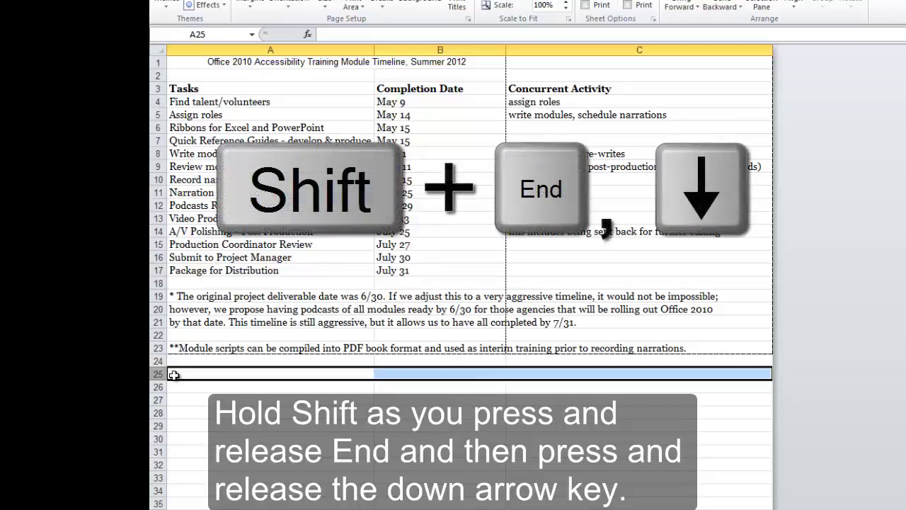
key(shift+End)
key(shift+Down)
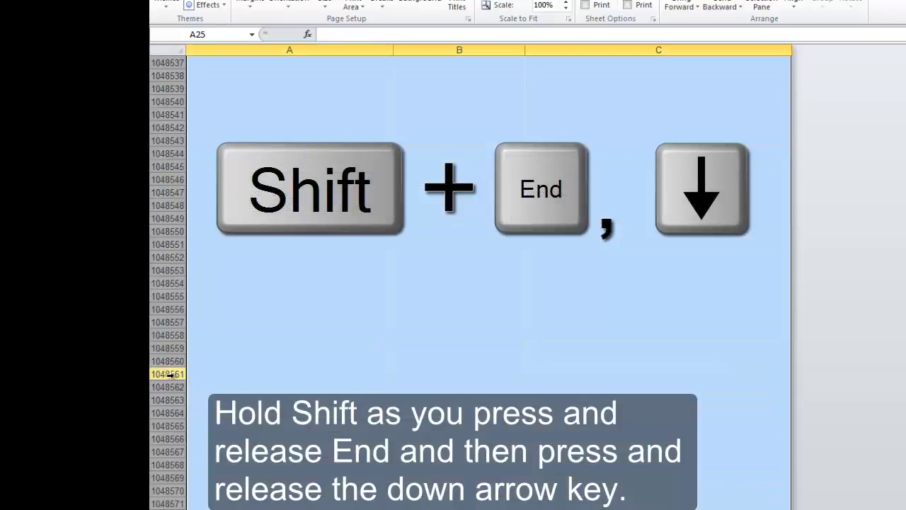
right_click(258, 353)
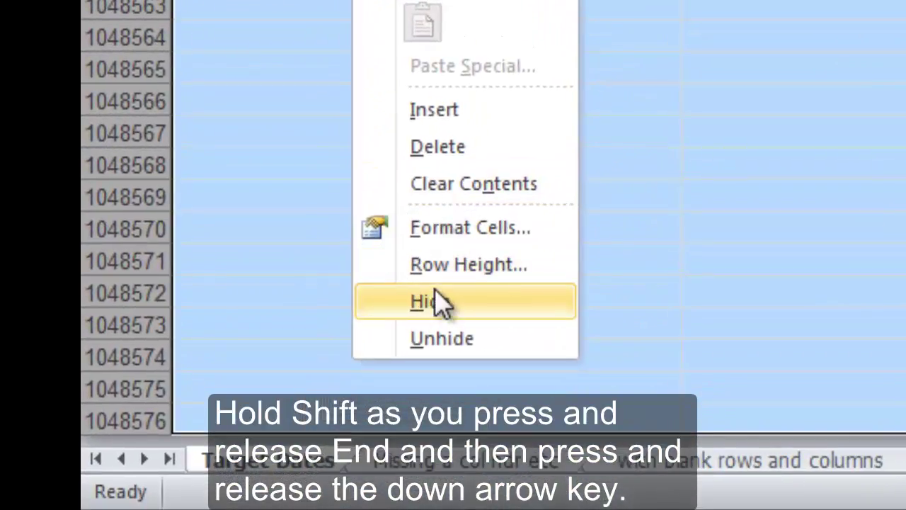
click(433, 300)
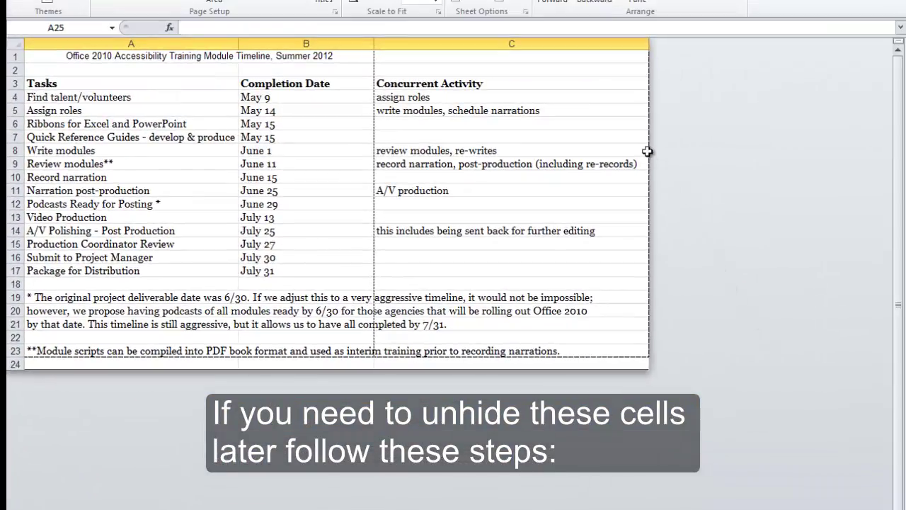
Expose the last hidden column, XFD, next to column C and apply Unhide to it.
click(588, 43)
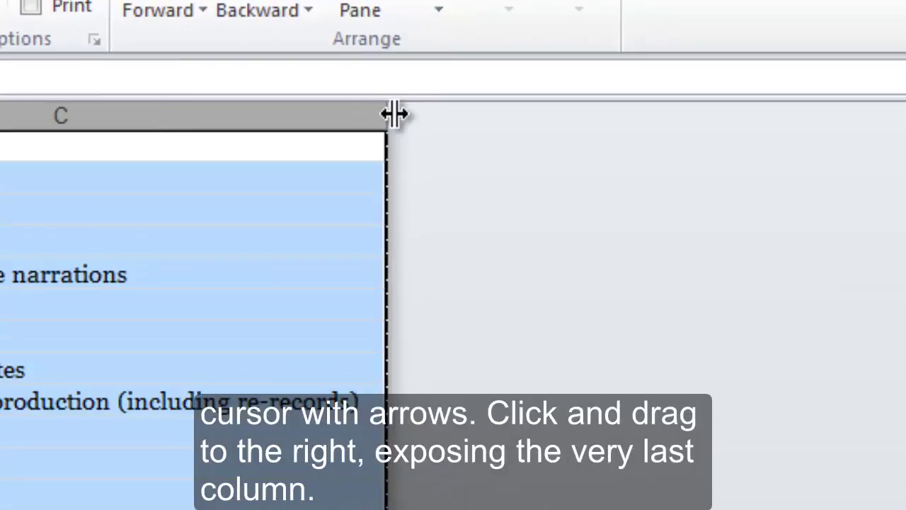
drag(394, 114, 593, 114)
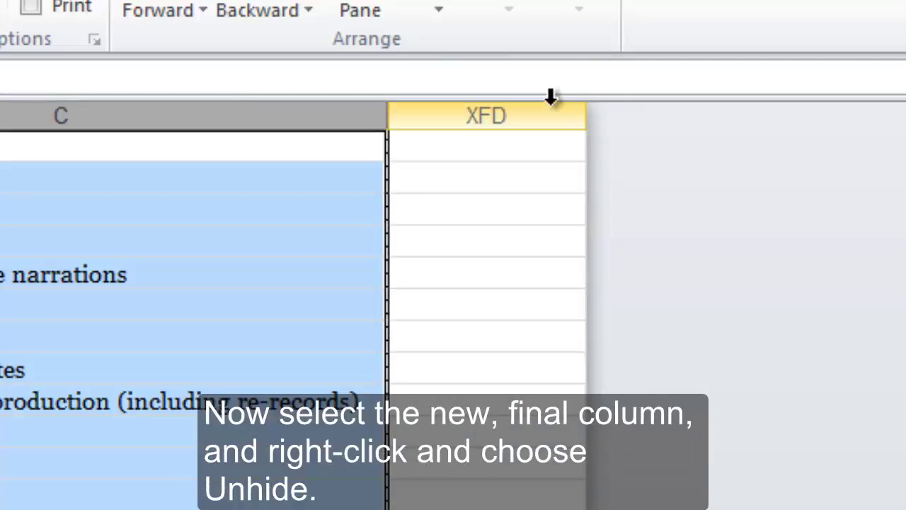
click(553, 109)
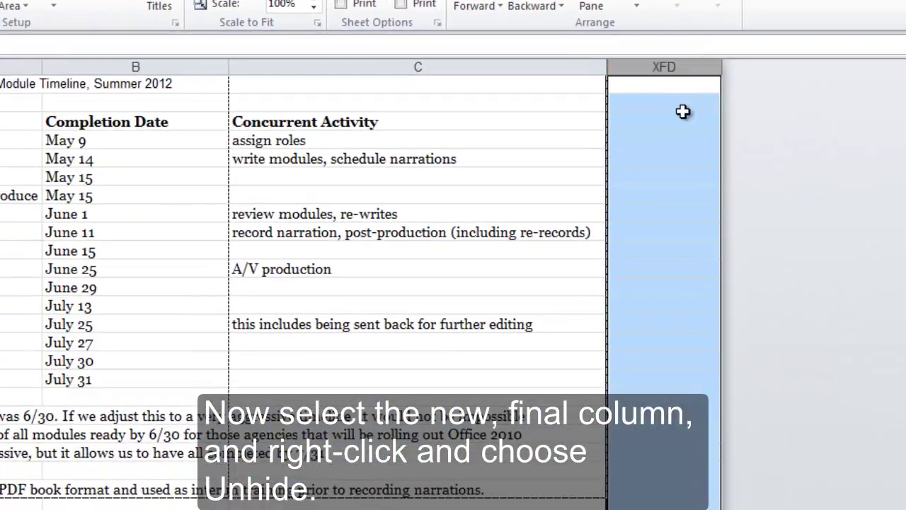
right_click(636, 136)
click(800, 369)
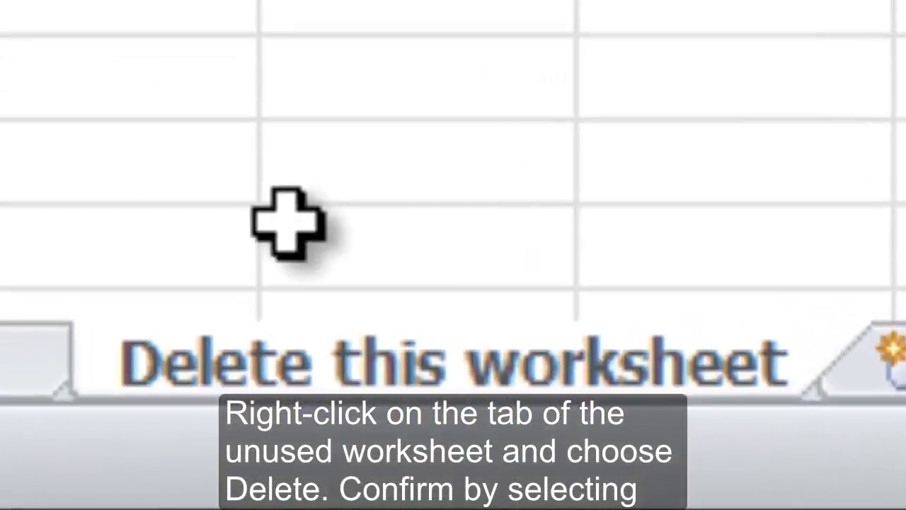
Delete the unused sheet named "Delete this worksheet".
right_click(271, 367)
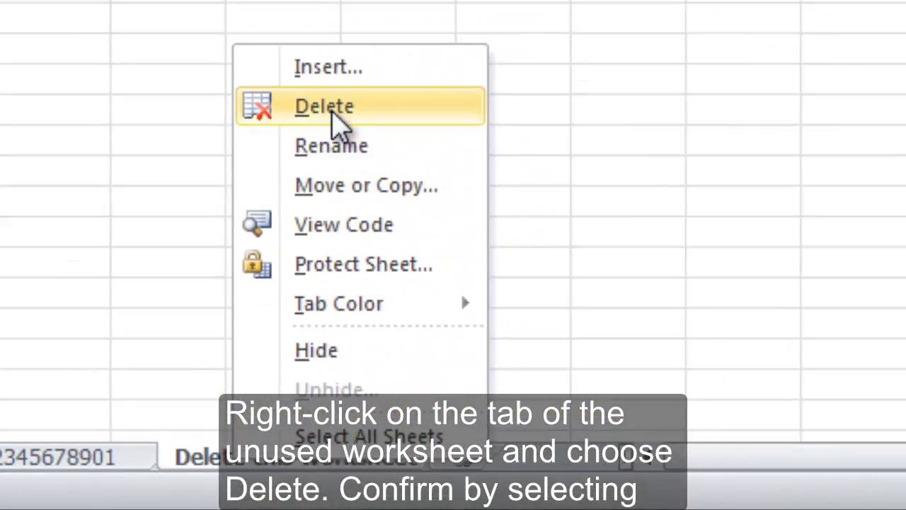
click(340, 106)
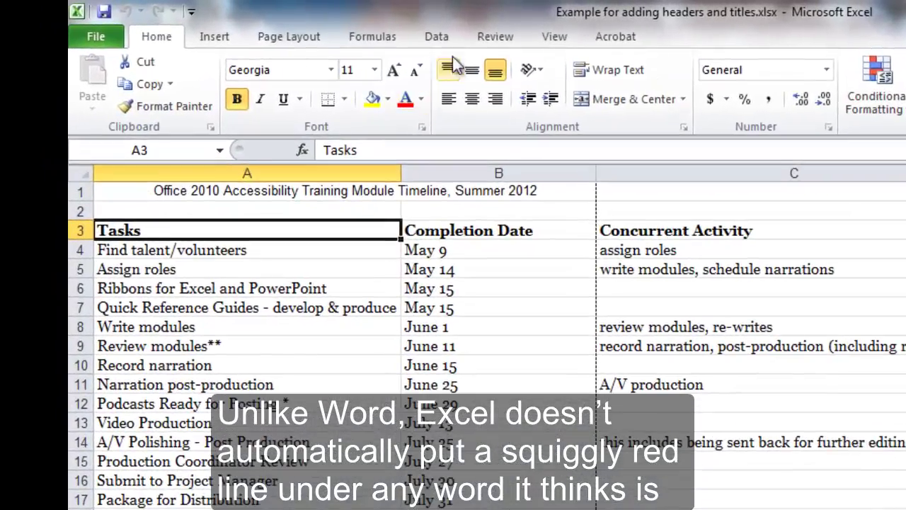
Run a spelling check on the task timeline sheet, continuing from the beginning of the sheet, and close it when finished.
click(488, 37)
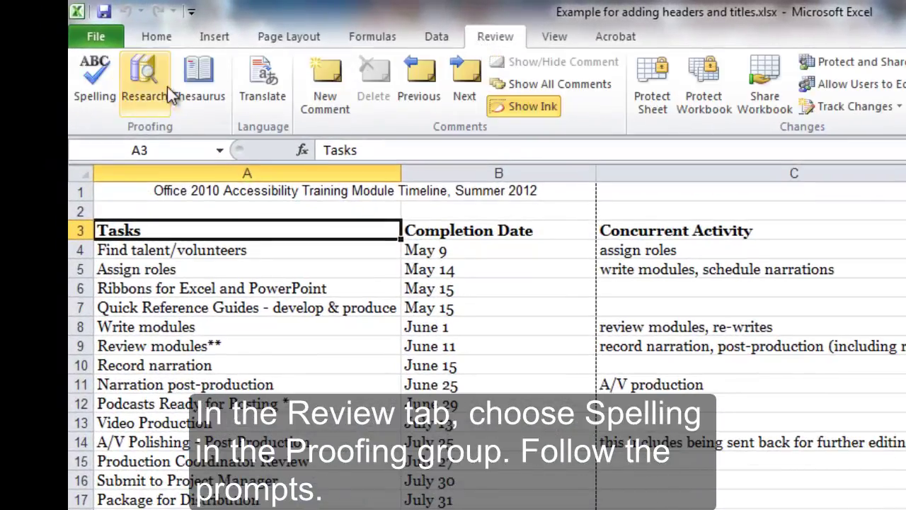
click(96, 82)
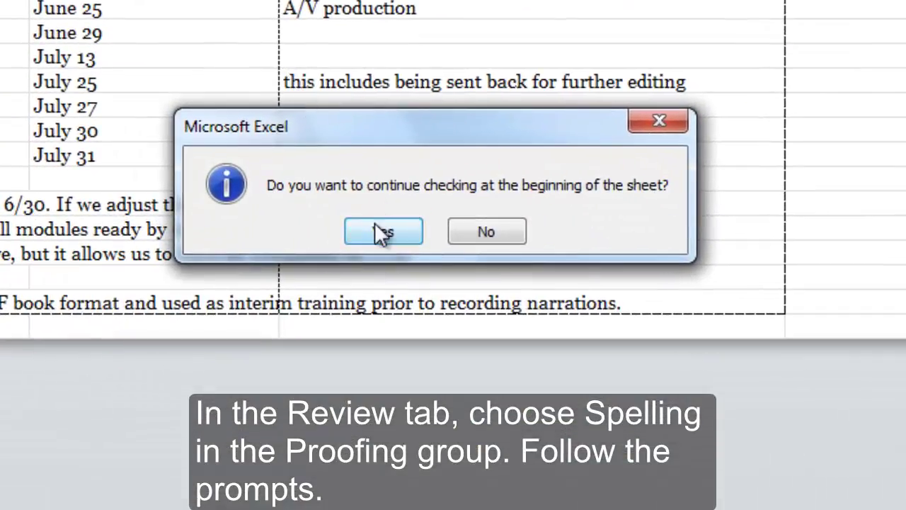
click(397, 249)
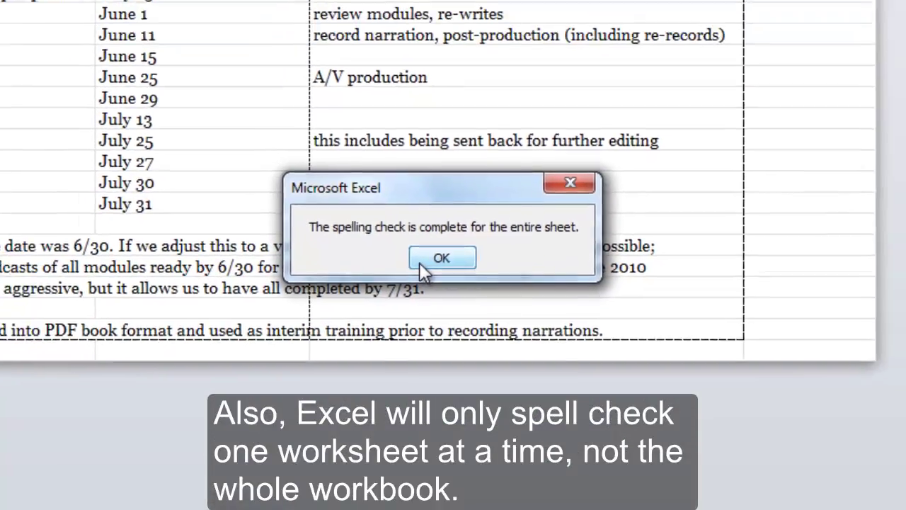
click(419, 220)
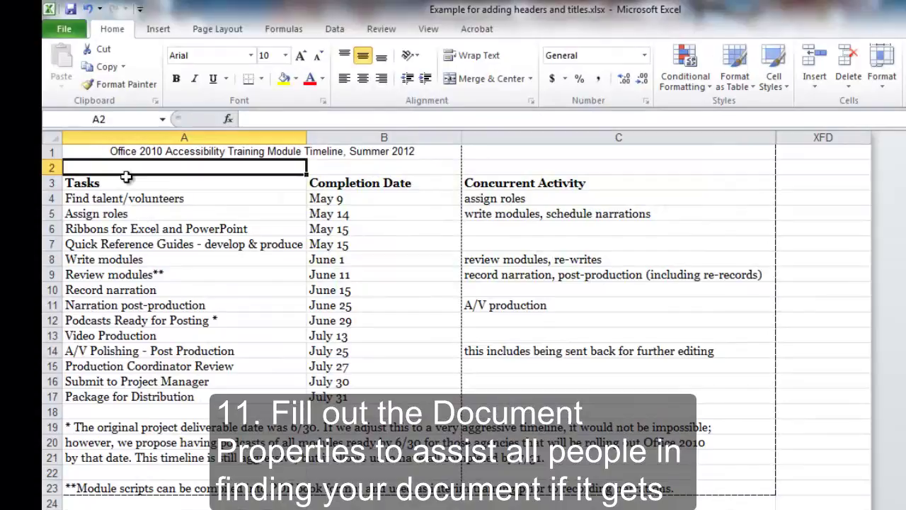
Go to the workbook's file information and show the Document Panel for editing its properties above the sheet.
click(66, 28)
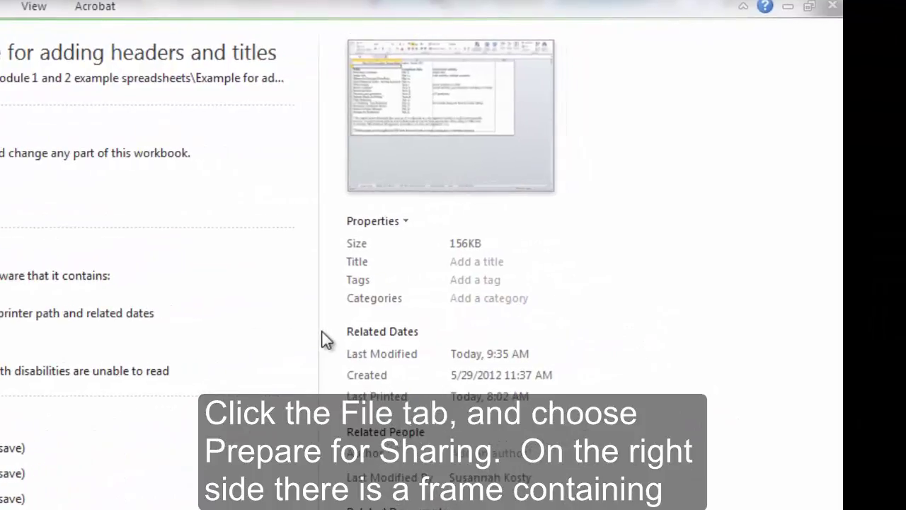
click(479, 280)
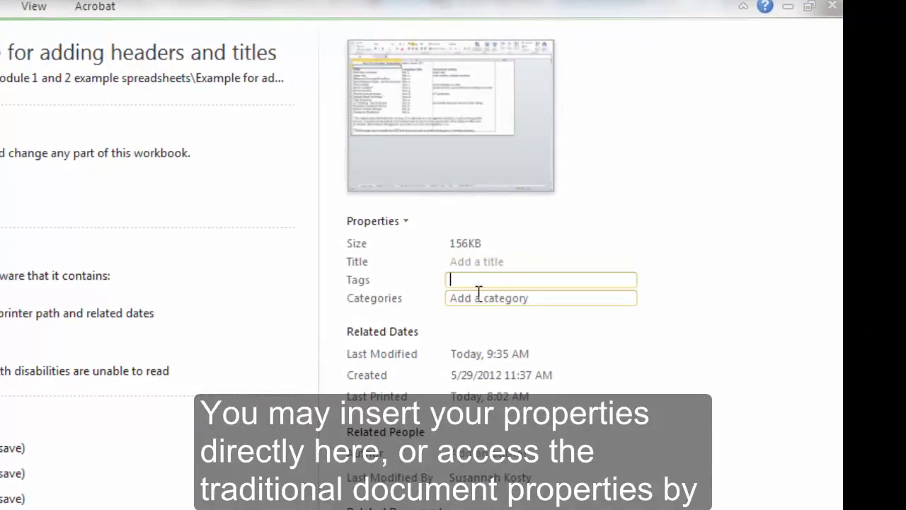
click(478, 296)
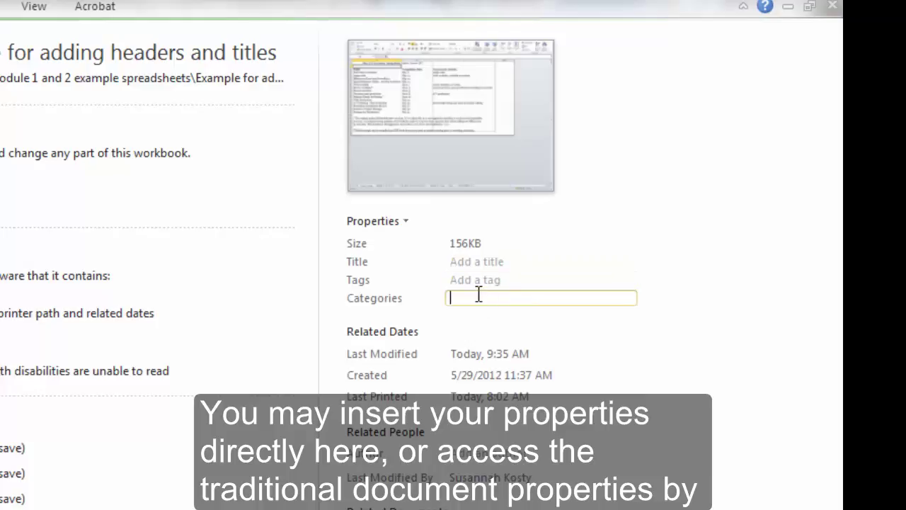
click(405, 225)
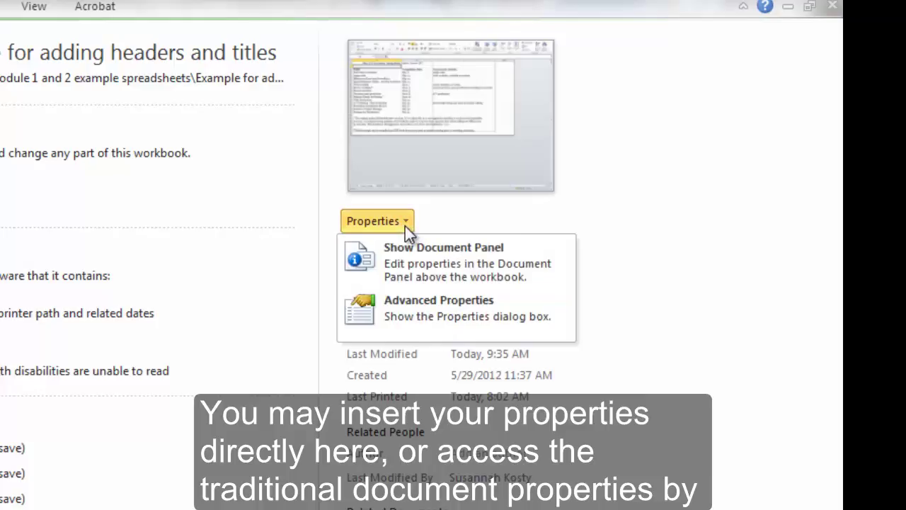
click(364, 260)
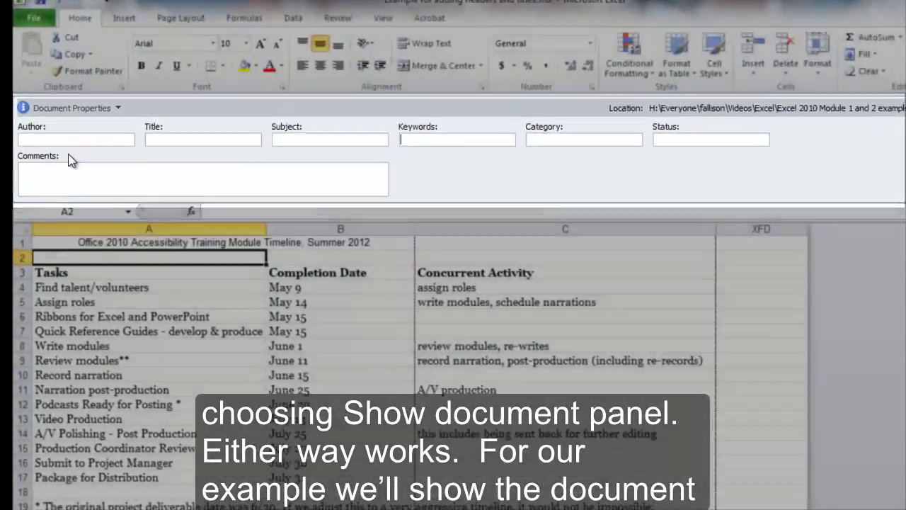
Enter "Follow agency practices" as the author in the document properties.
click(63, 137)
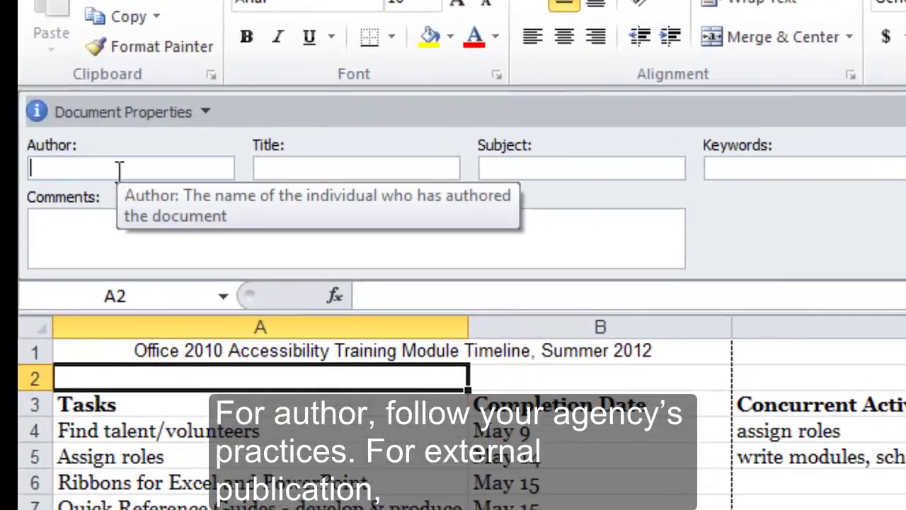
text(Foll)
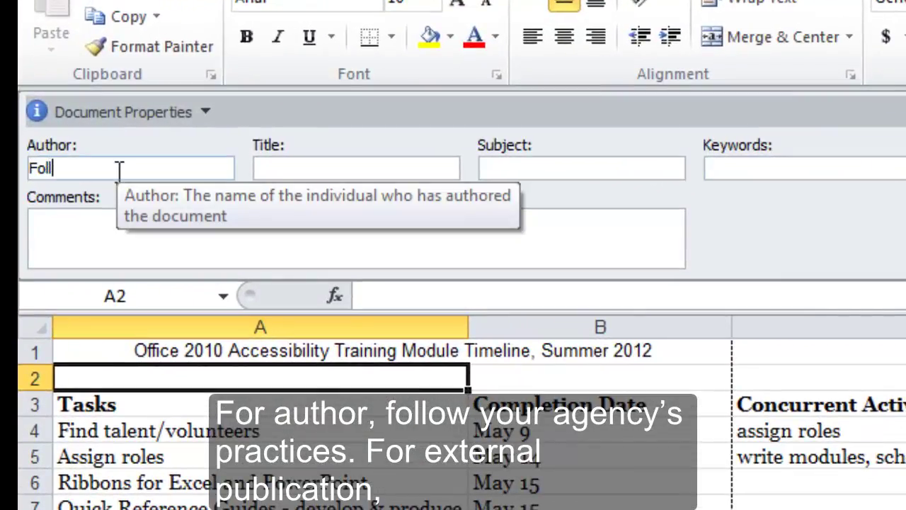
text(ow agency practi)
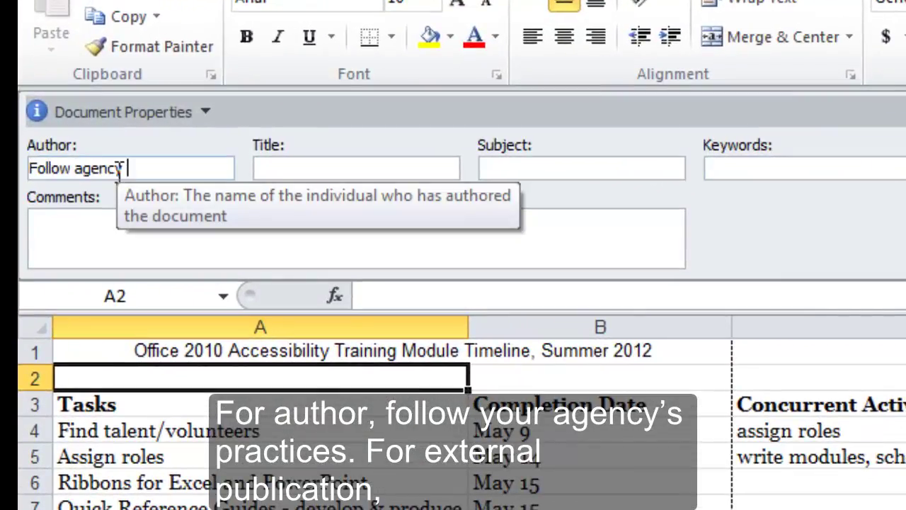
text(ces)
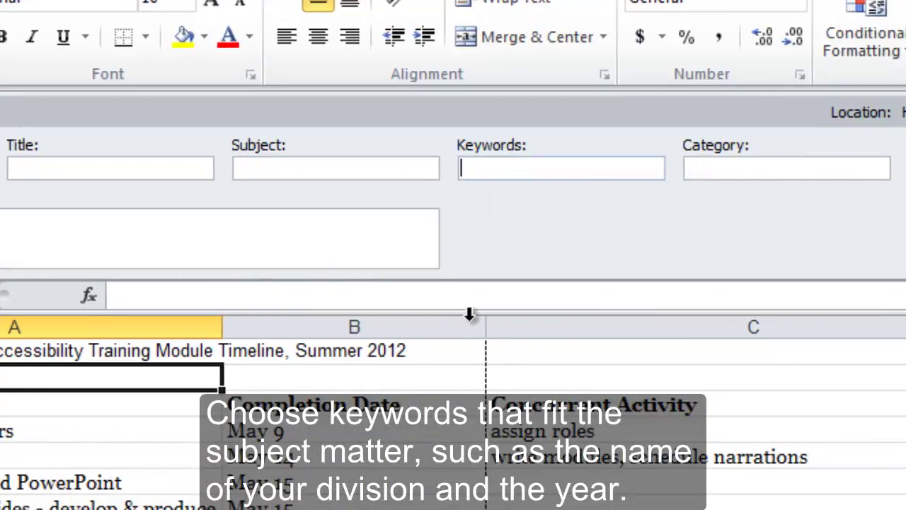
Add the keyword "2012" to the document properties, leave the subject and status empty, and close the Document Panel.
text(2012)
click(383, 168)
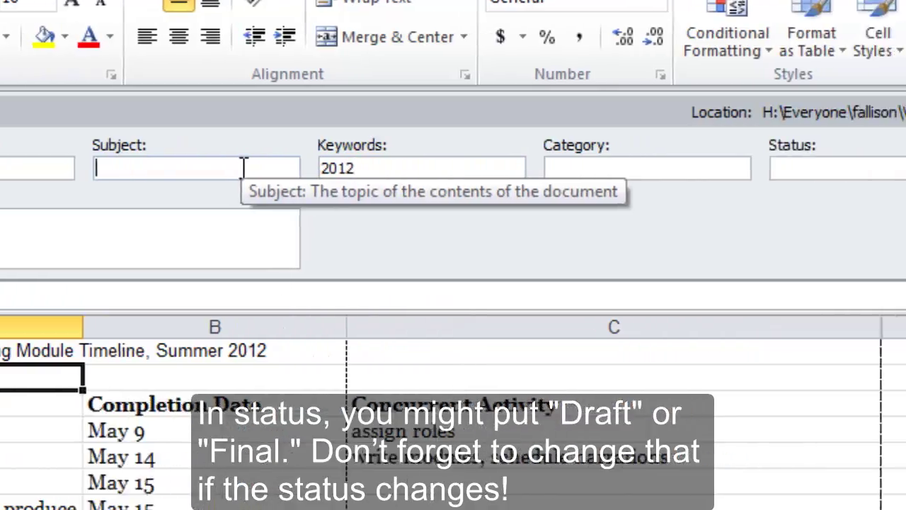
click(487, 164)
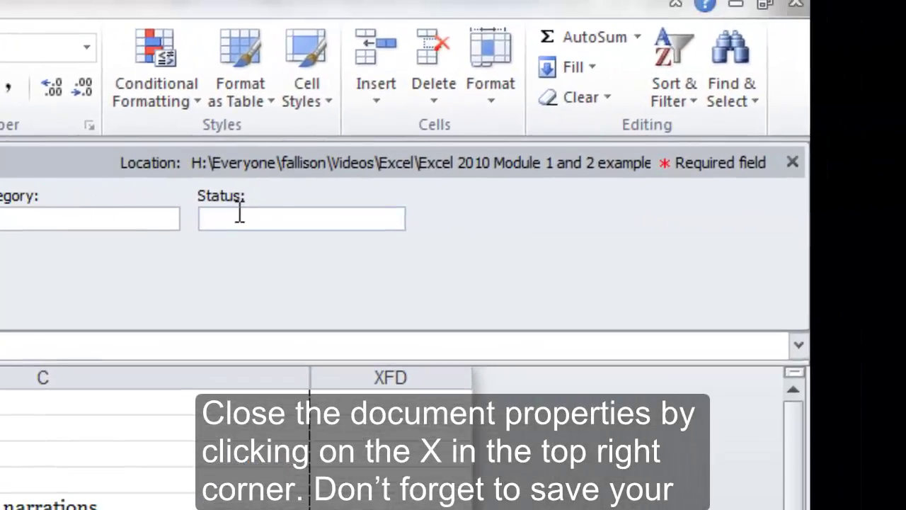
click(793, 162)
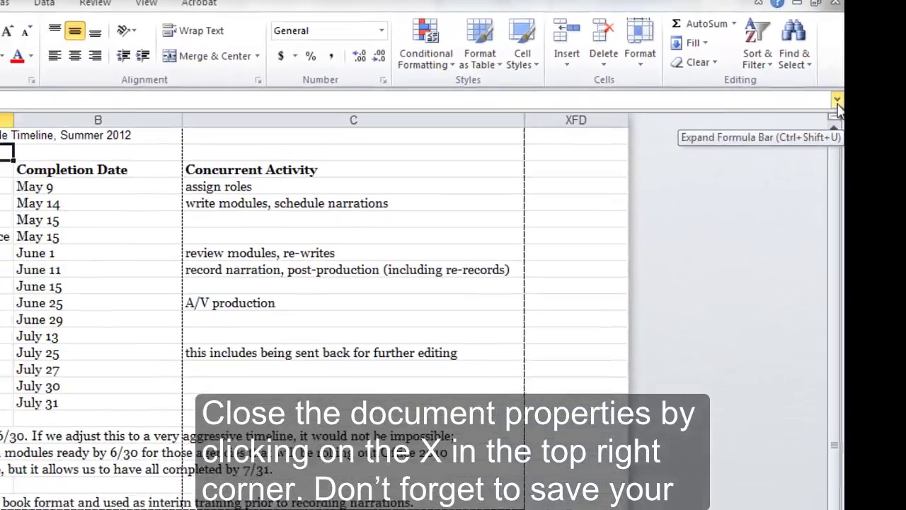